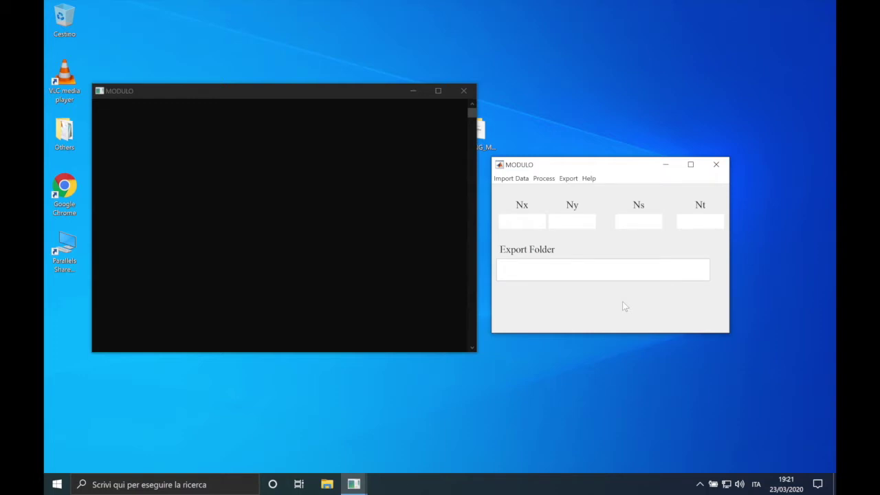
Set the export folder to TESTING_MODULO\test_POD_1D on the Desktop.
{"action": "left_click", "coordinate": [568, 178]}
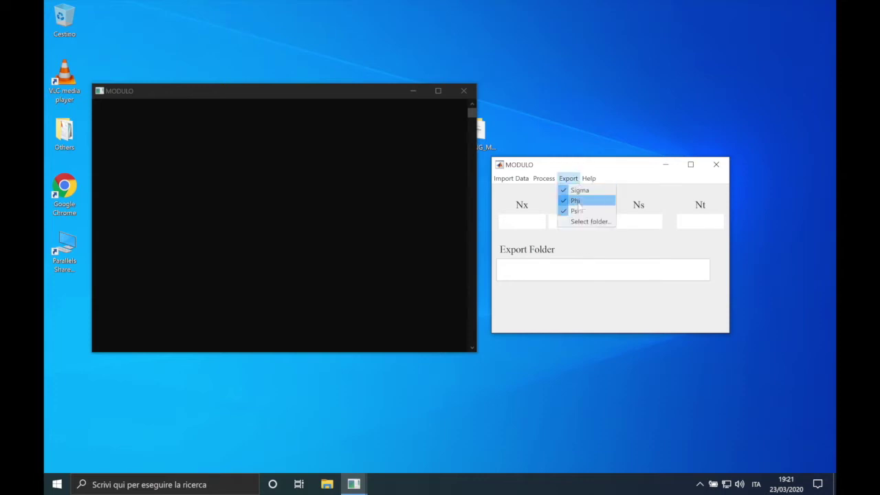
{"action": "left_click", "coordinate": [577, 221]}
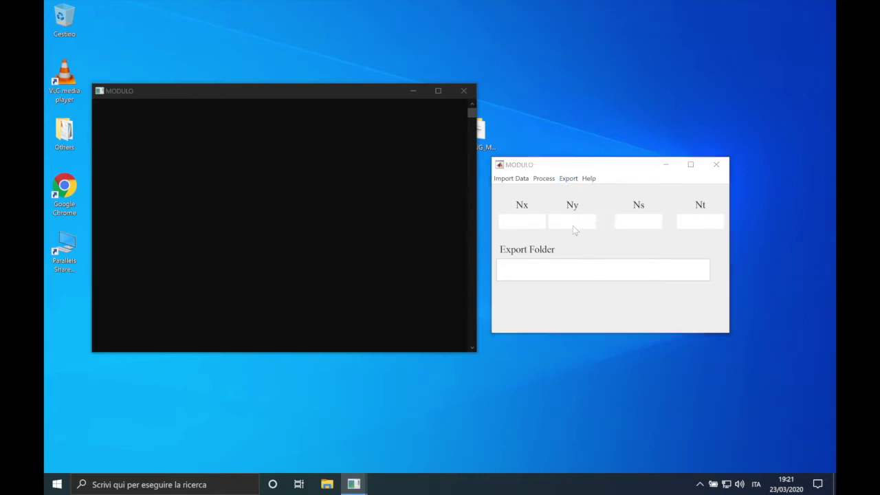
{"action": "left_click", "coordinate": [616, 199]}
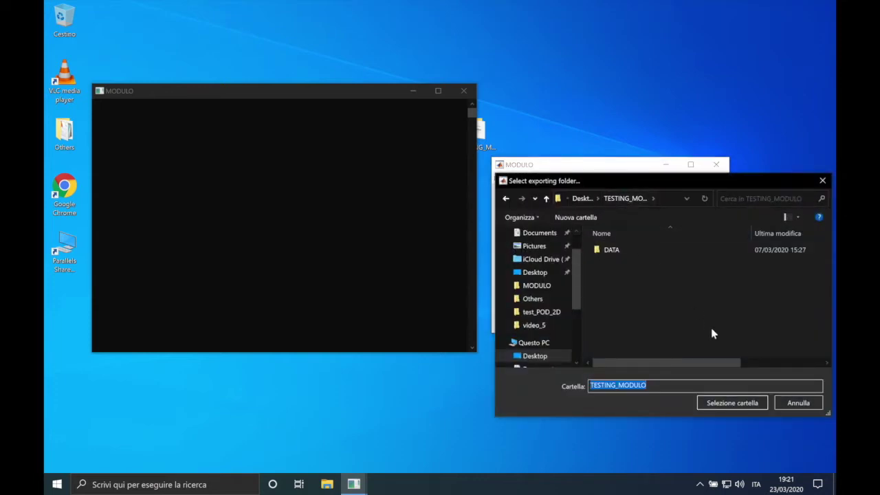
{"action": "left_click", "coordinate": [720, 403]}
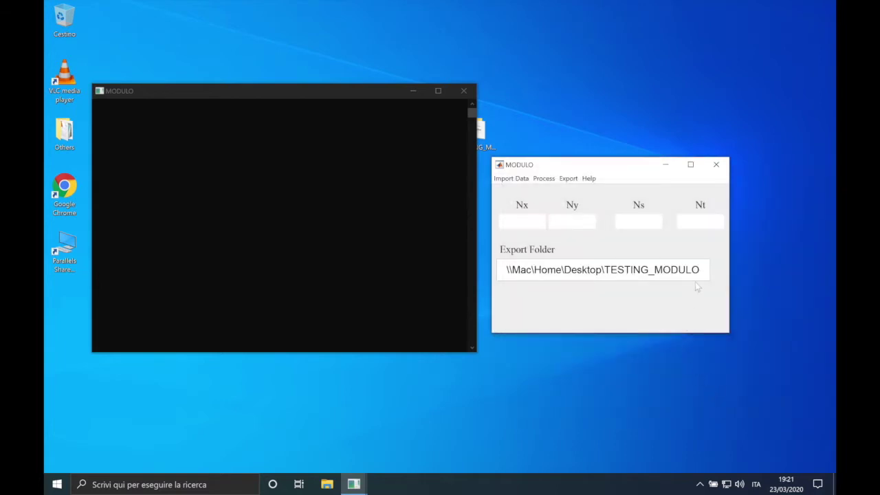
{"action": "left_click", "coordinate": [700, 270]}
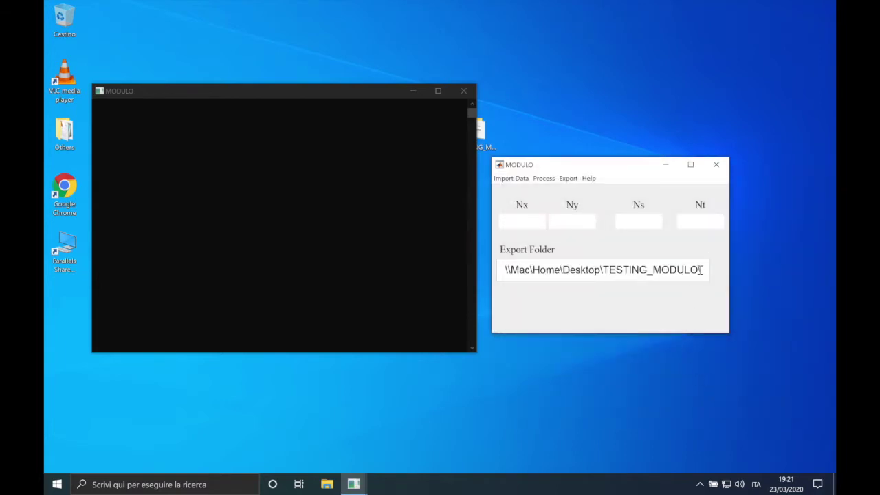
{"action": "type", "text": "\\test"}
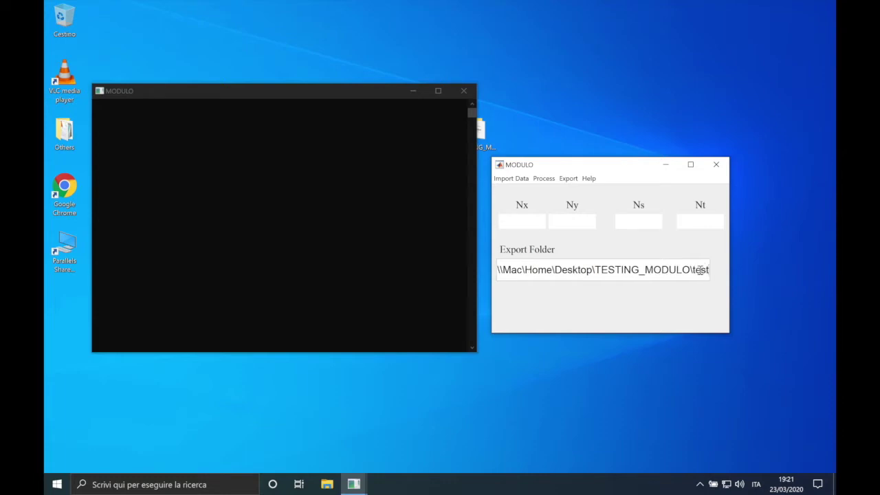
{"action": "type", "text": "_POD"}
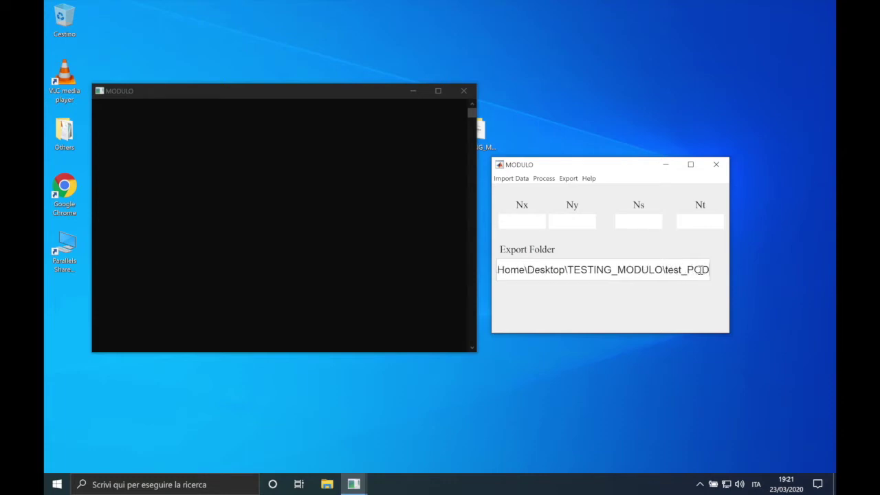
{"action": "type", "text": "_1D"}
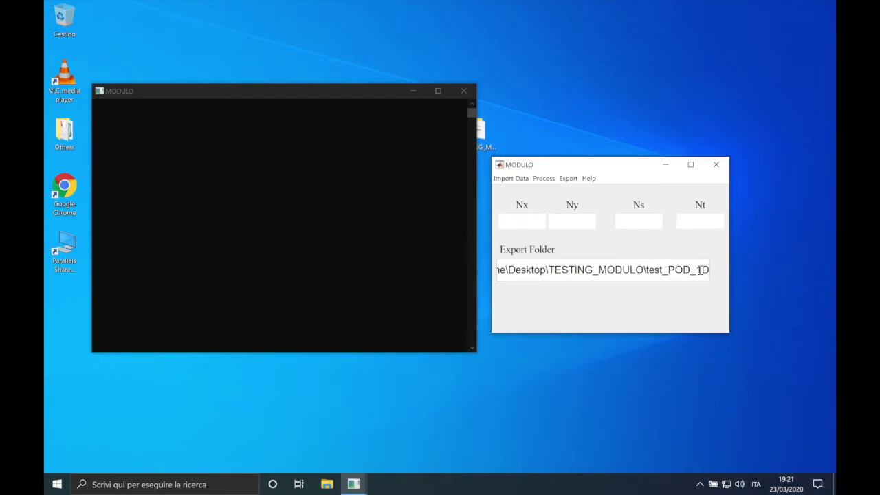
Import data as a separated mesh, loading the Mesh file from DATA\Ex_1_1D_Analytical.
{"action": "left_click", "coordinate": [511, 178]}
{"action": "left_click", "coordinate": [519, 194]}
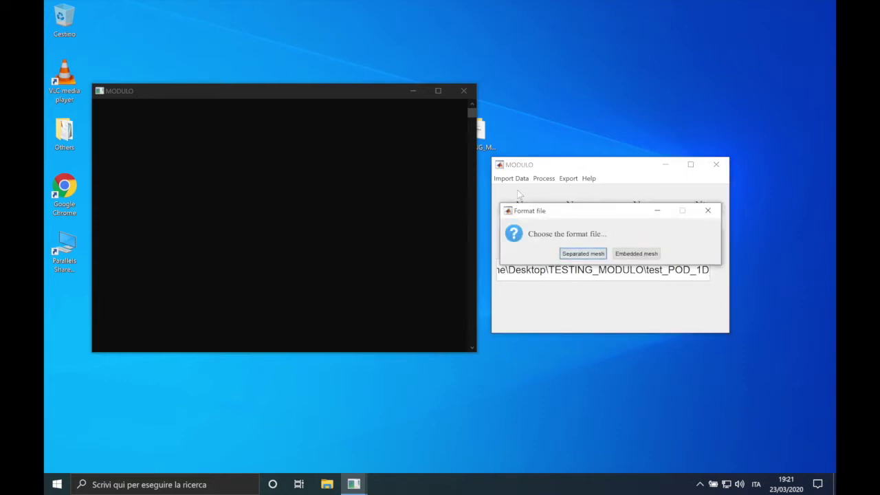
{"action": "left_click", "coordinate": [574, 255]}
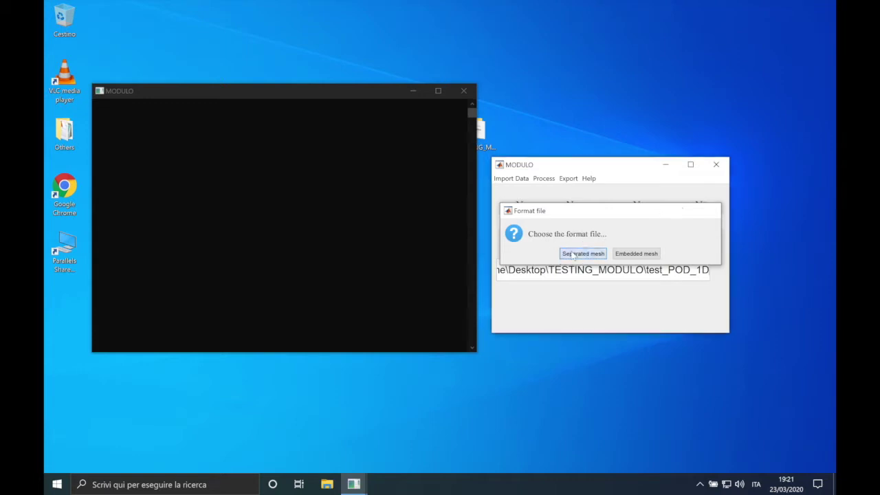
{"action": "left_click", "coordinate": [602, 251]}
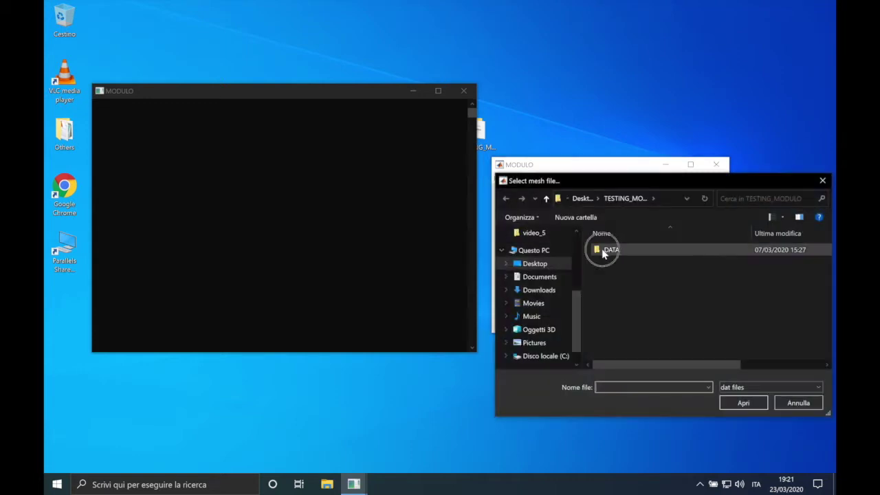
{"action": "double_click", "coordinate": [602, 252]}
{"action": "double_click", "coordinate": [606, 261]}
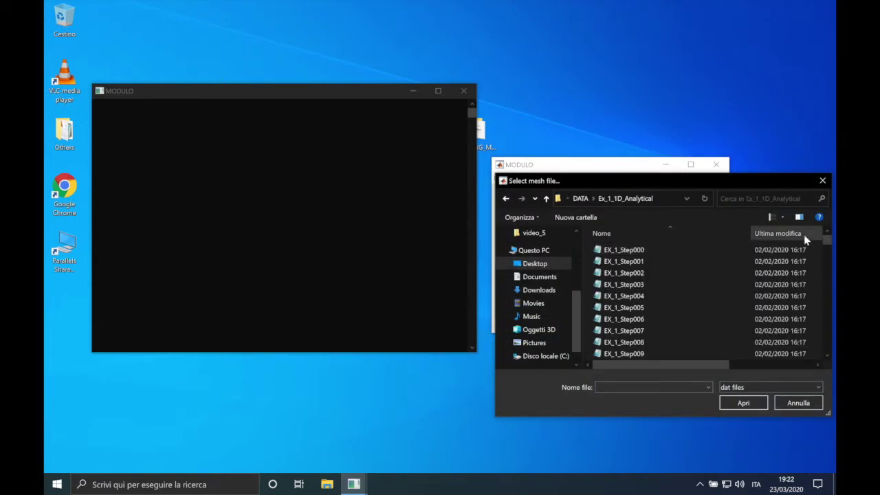
{"action": "left_click_drag", "start_coordinate": [827, 239], "coordinate": [825, 349]}
{"action": "double_click", "coordinate": [778, 355]}
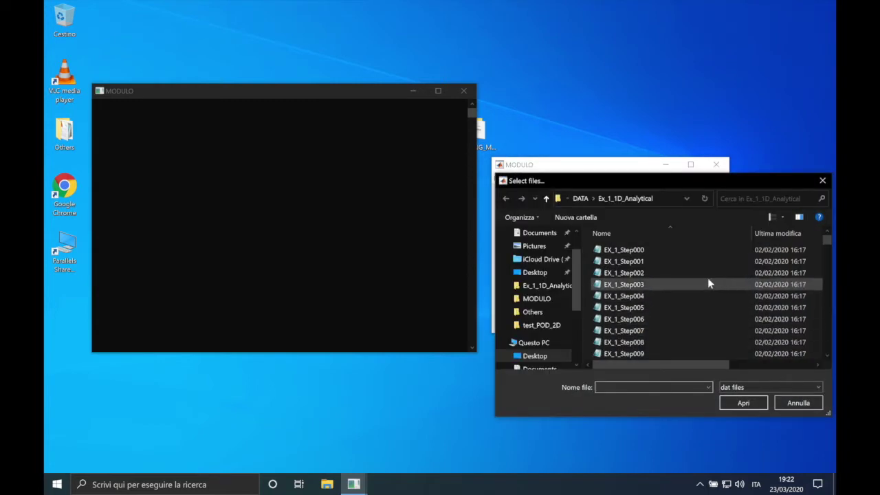
Select snapshots EX_1_Step000 through EX_1_Step1240.
{"action": "left_click", "coordinate": [656, 250]}
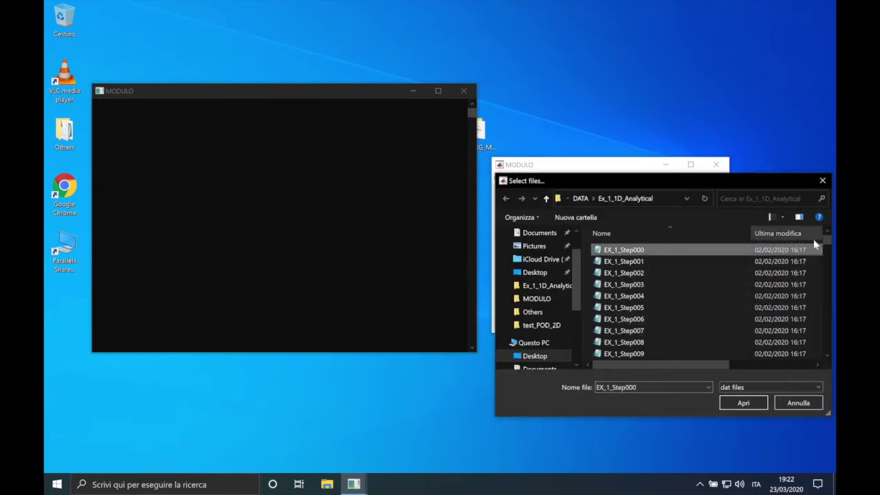
{"action": "left_click_drag", "start_coordinate": [827, 240], "coordinate": [825, 352]}
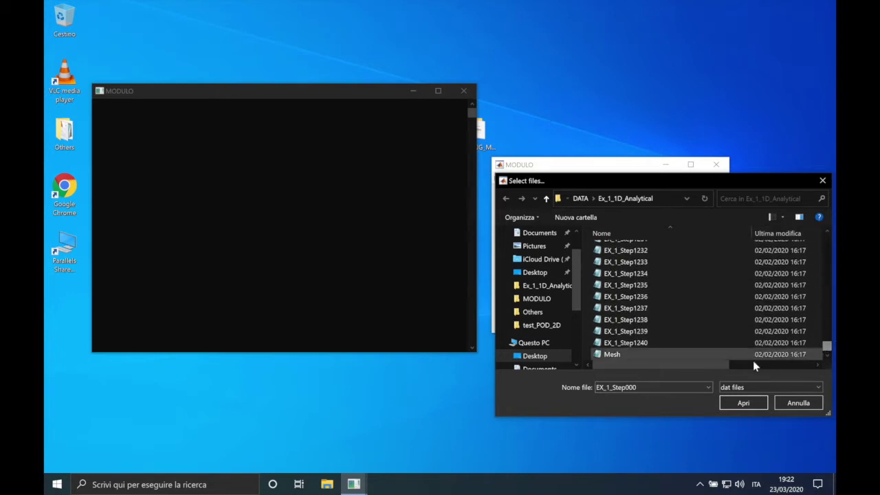
{"action": "left_click", "coordinate": [670, 343], "text": "shift"}
Load the 1241 selected snapshots and accept the full region of interest (x −1–1, y 0–0.5).
{"action": "left_click", "coordinate": [722, 404]}
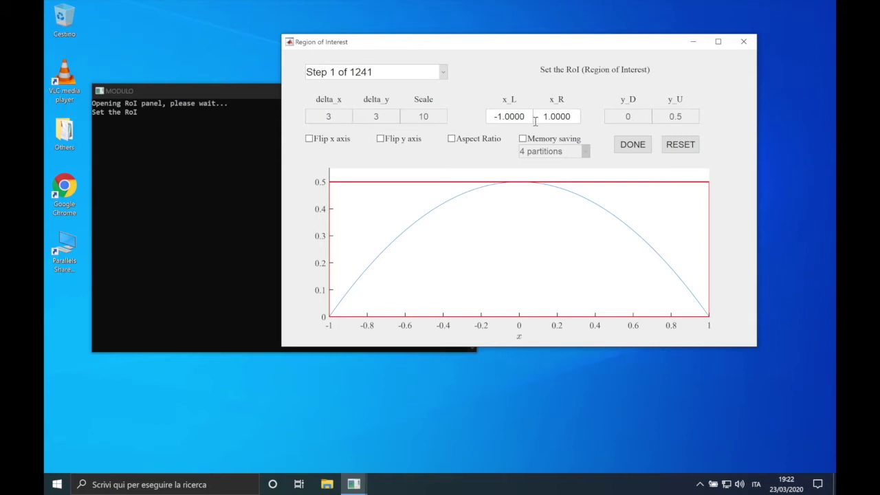
{"action": "left_click", "coordinate": [626, 148]}
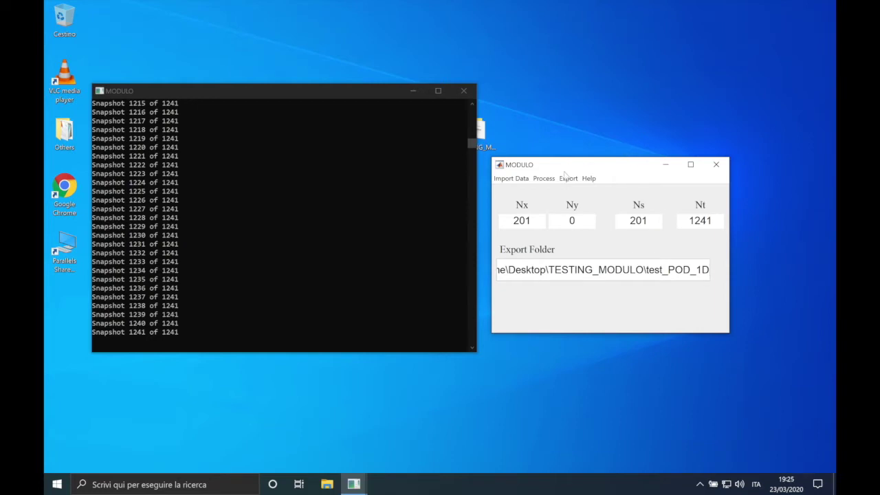
Start a POD with the sampling frequency changed from 1000 to 2.
{"action": "left_click", "coordinate": [544, 178]}
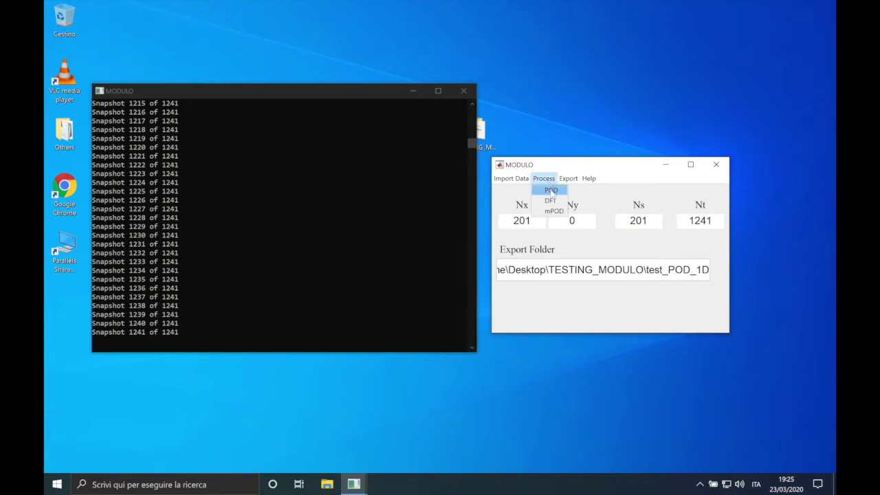
{"action": "left_click", "coordinate": [551, 191]}
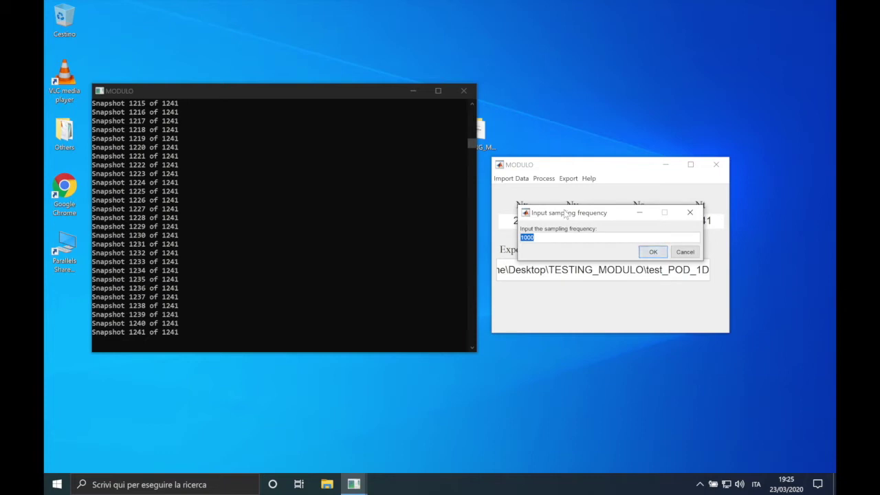
{"action": "type", "text": "2"}
{"action": "left_click", "coordinate": [651, 252]}
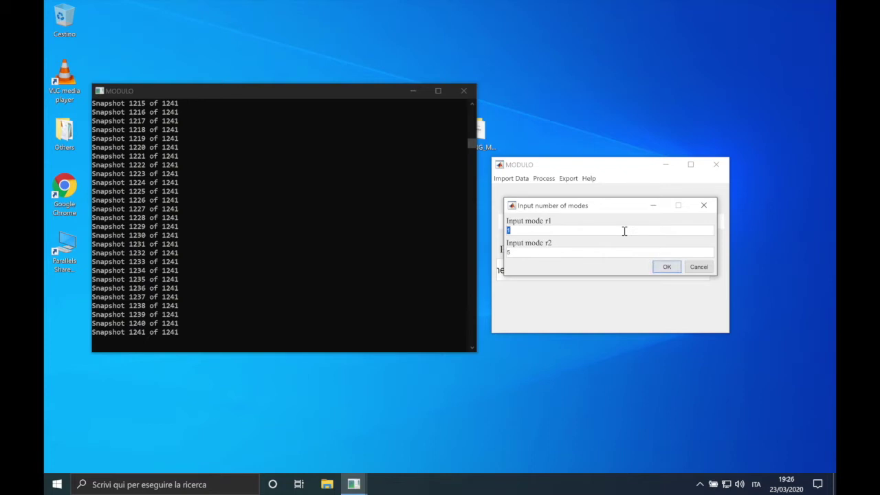
Confirm mode range r1 to r2 and compute, exporting POD modes 1 and 2.
{"action": "key", "text": "Tab"}
{"action": "left_click", "coordinate": [665, 267]}
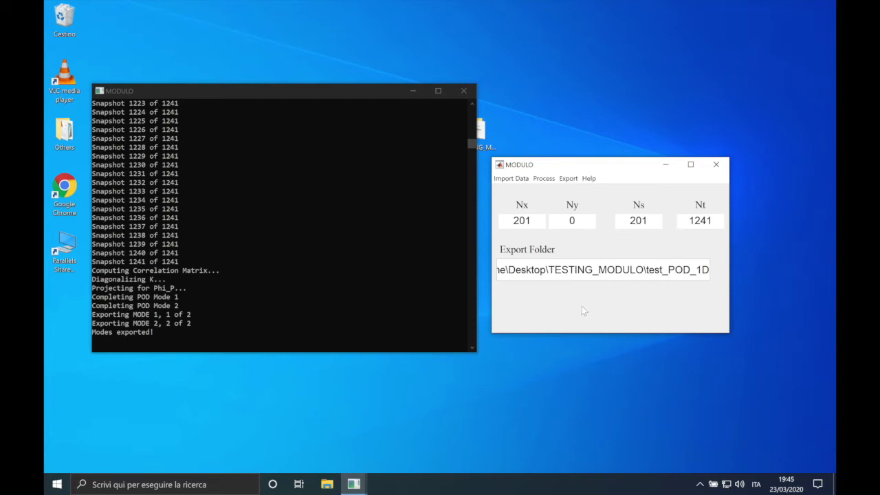
Open the MESH workbook from TESTING_MODULO\test_POD_1D in Excel.
{"action": "double_click", "coordinate": [486, 135]}
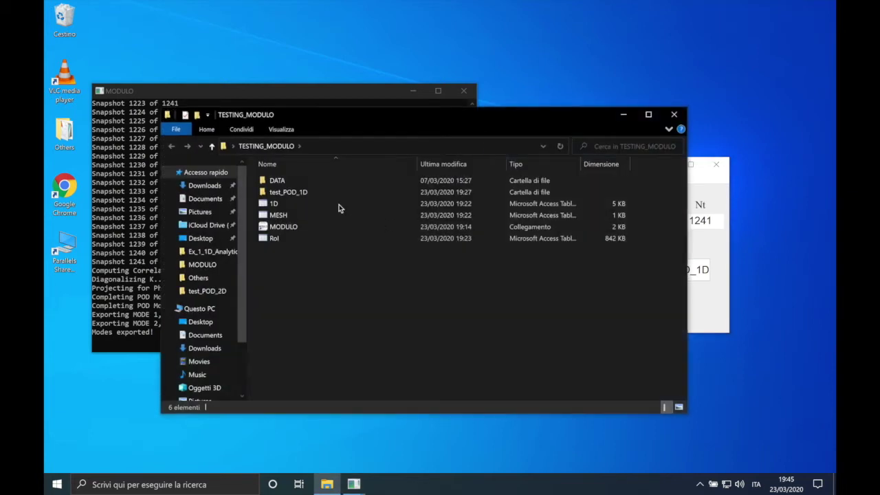
{"action": "double_click", "coordinate": [286, 194]}
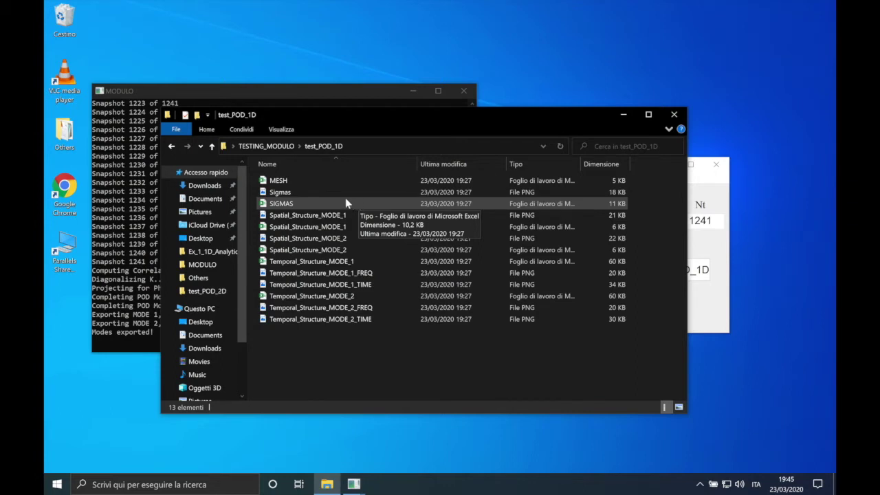
{"action": "double_click", "coordinate": [309, 182]}
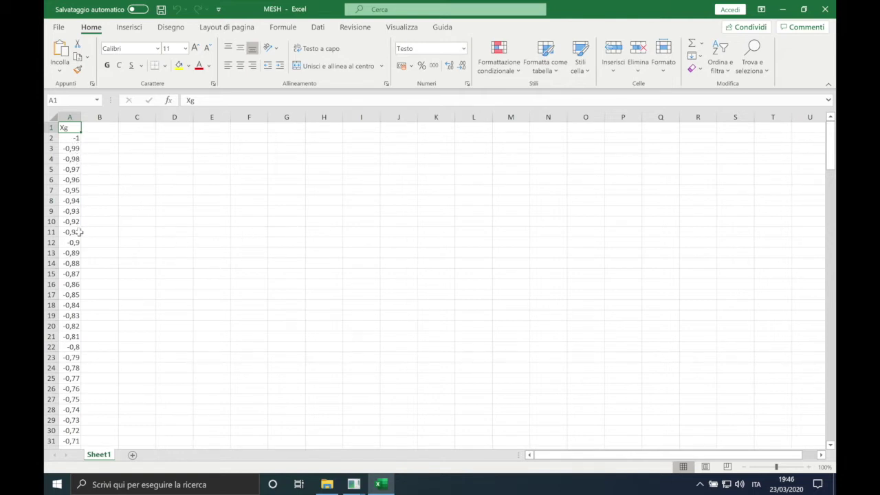
Close MESH, review the SIGMAS values in Excel, then open the Sigmas.png plot.
{"action": "left_click", "coordinate": [825, 9]}
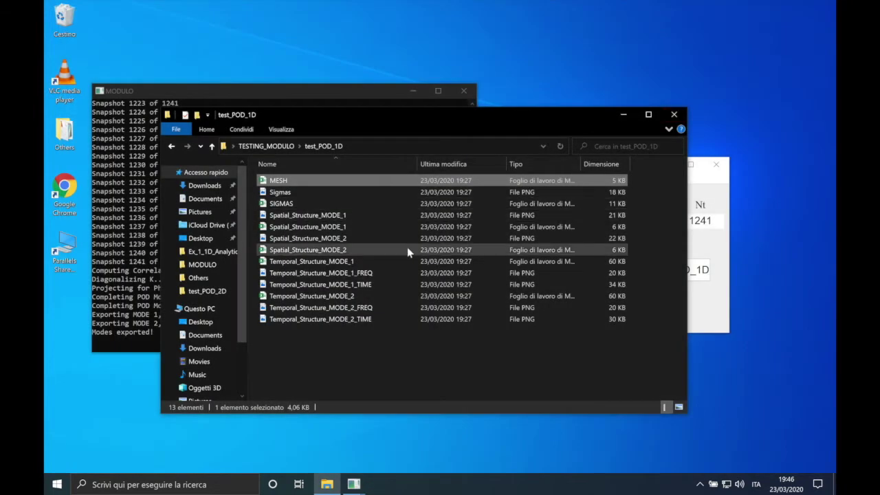
{"action": "double_click", "coordinate": [298, 204]}
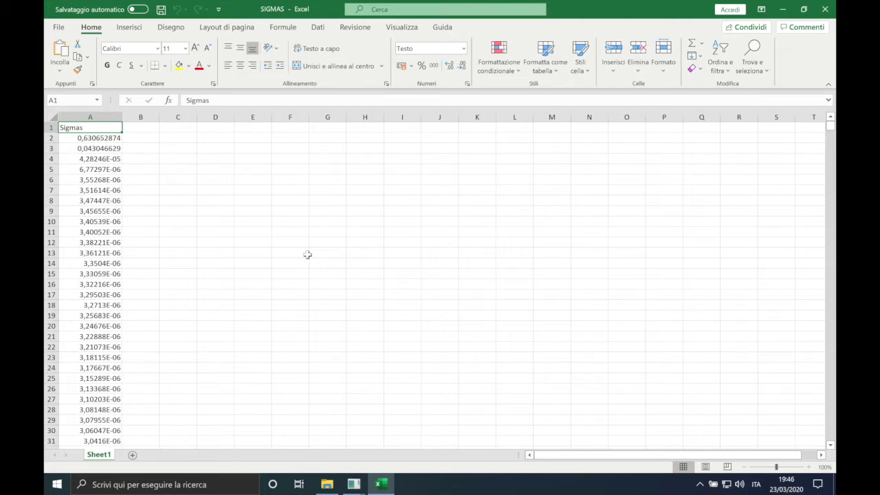
{"action": "left_click", "coordinate": [307, 260]}
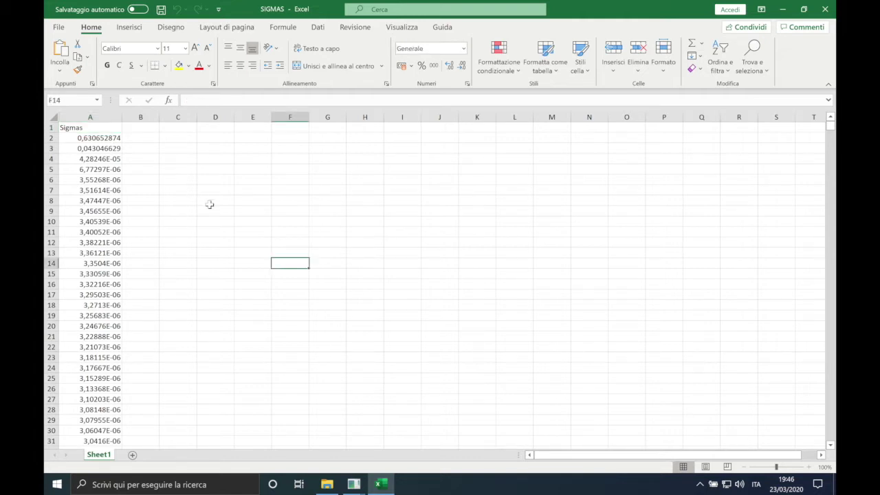
{"action": "left_click", "coordinate": [323, 481]}
{"action": "double_click", "coordinate": [300, 195]}
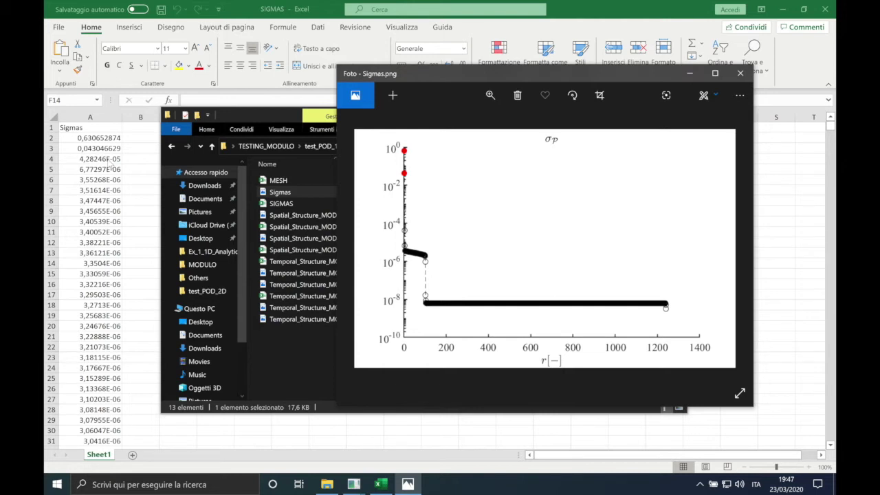
Close the Sigmas.png plot after reviewing its log-scale σ_P curve.
{"action": "left_click", "coordinate": [739, 73]}
Close SIGMAS and inspect the V_X column of Spatial_Structure_MODE_1, then close it.
{"action": "left_click", "coordinate": [826, 10]}
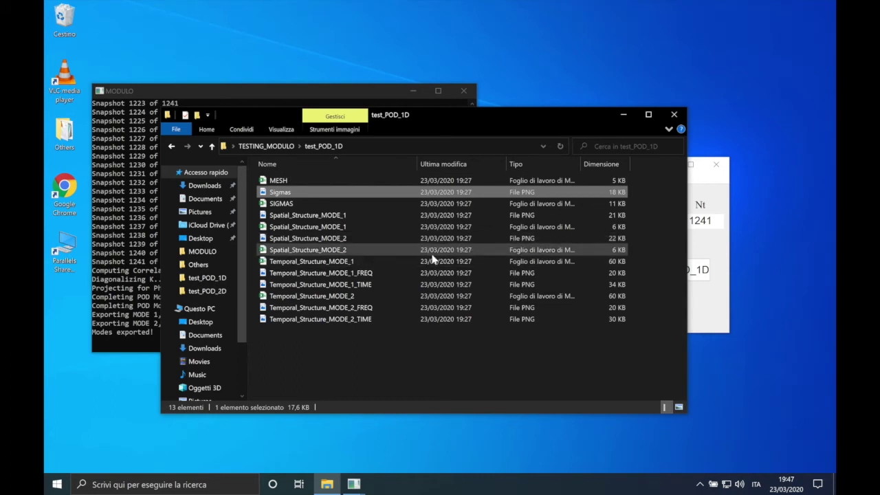
{"action": "double_click", "coordinate": [324, 228]}
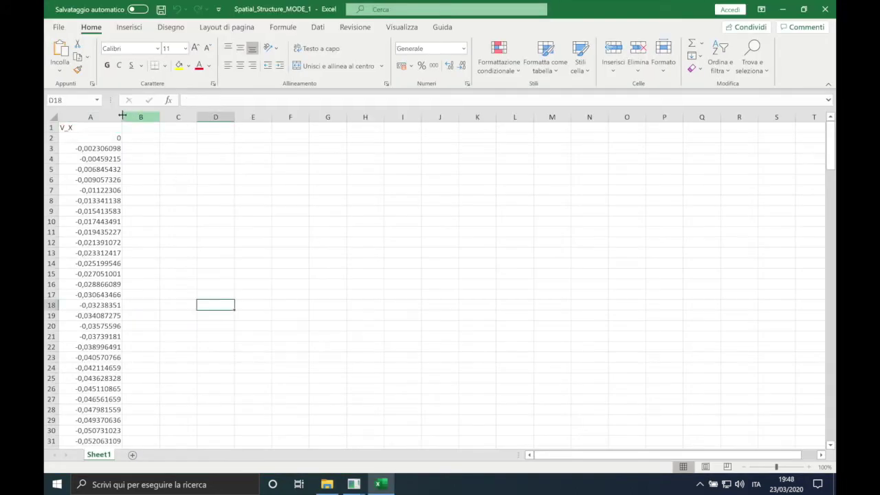
{"action": "left_click_drag", "start_coordinate": [96, 137], "coordinate": [96, 315]}
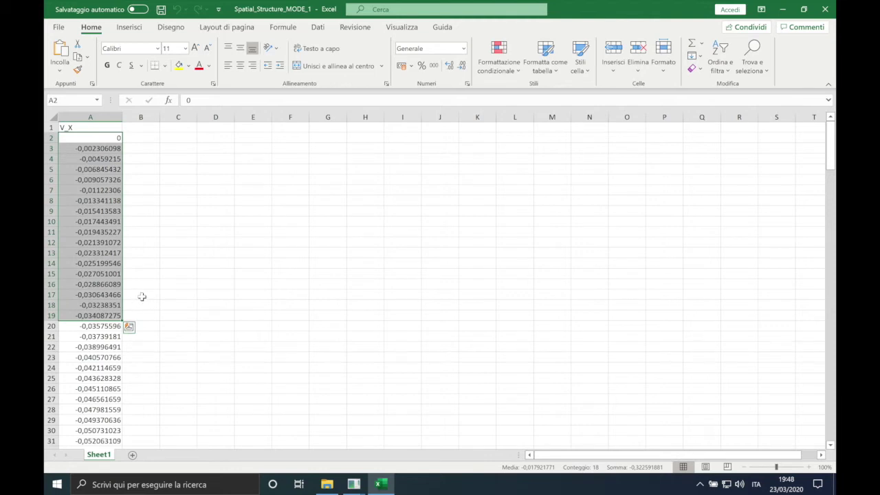
{"action": "left_click", "coordinate": [142, 295]}
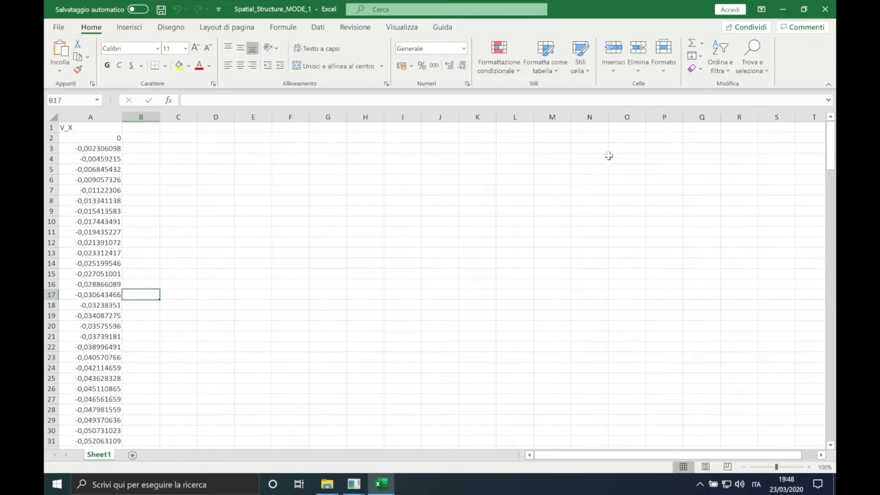
{"action": "left_click", "coordinate": [825, 8]}
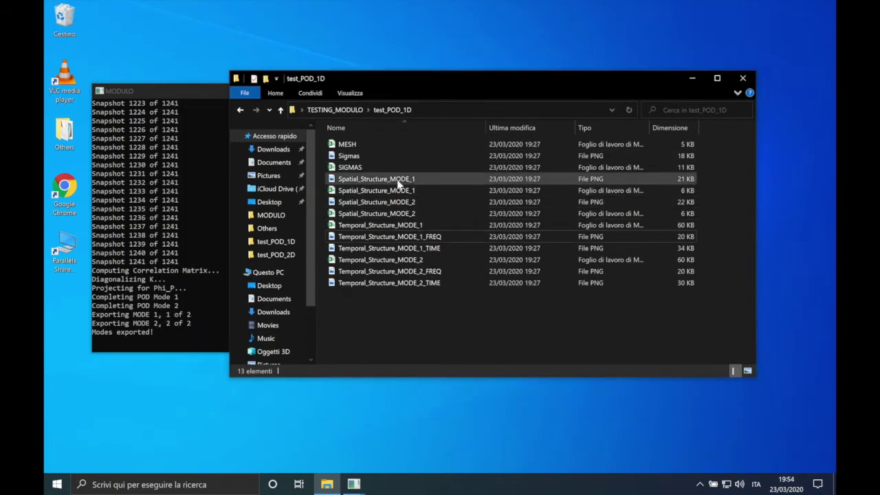
Compare the Spatial Structure 1 and 2 plots side by side in Photos, then close both.
{"action": "double_click", "coordinate": [399, 180]}
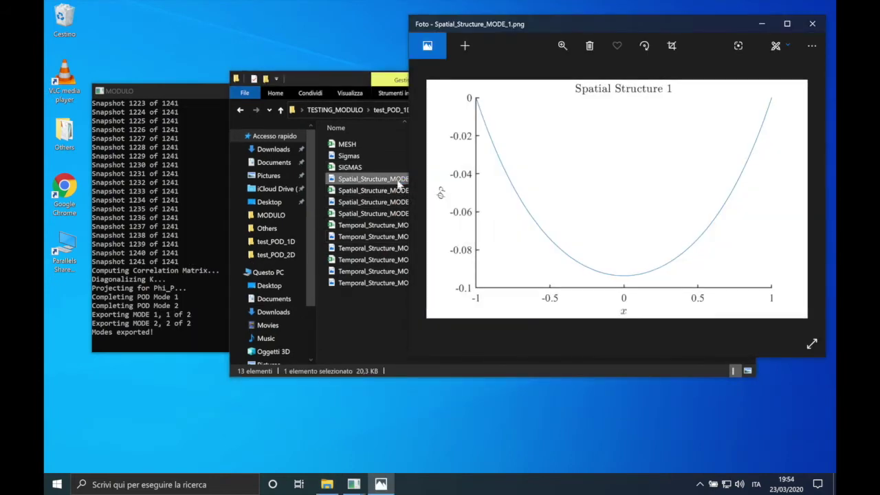
{"action": "left_click_drag", "start_coordinate": [512, 18], "coordinate": [171, 55]}
{"action": "left_click", "coordinate": [542, 213]}
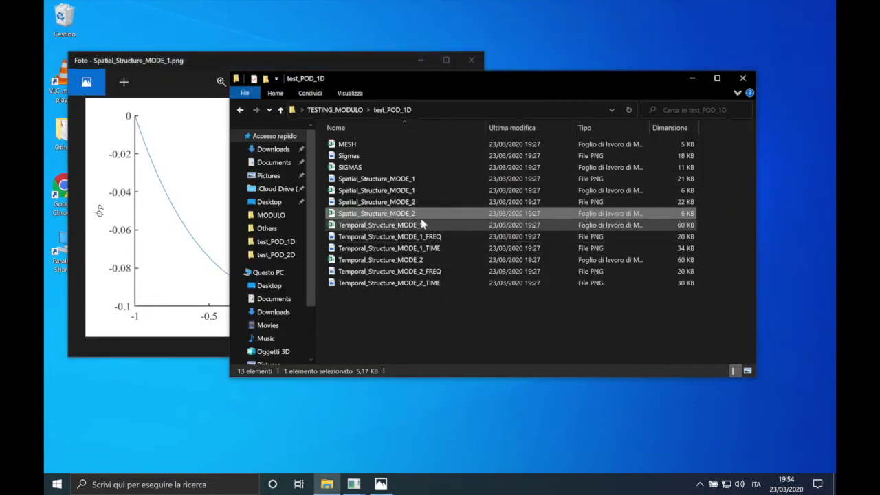
{"action": "double_click", "coordinate": [409, 203]}
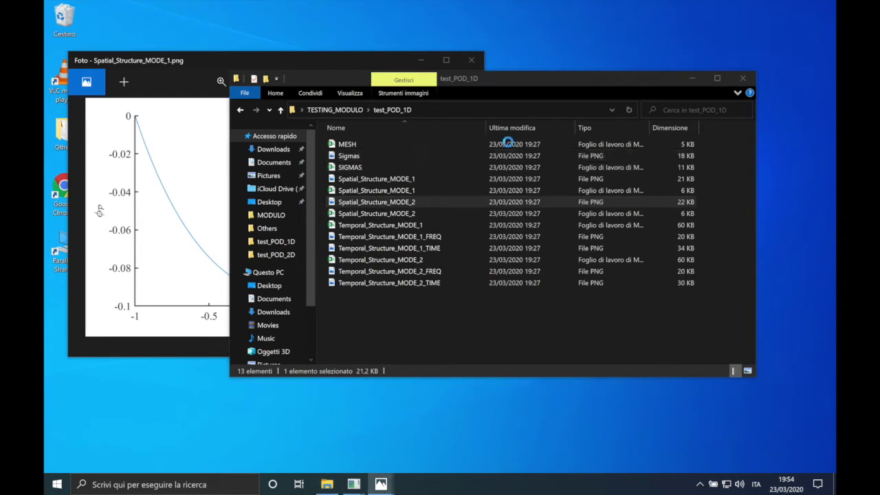
{"action": "left_click_drag", "start_coordinate": [204, 71], "coordinate": [189, 37]}
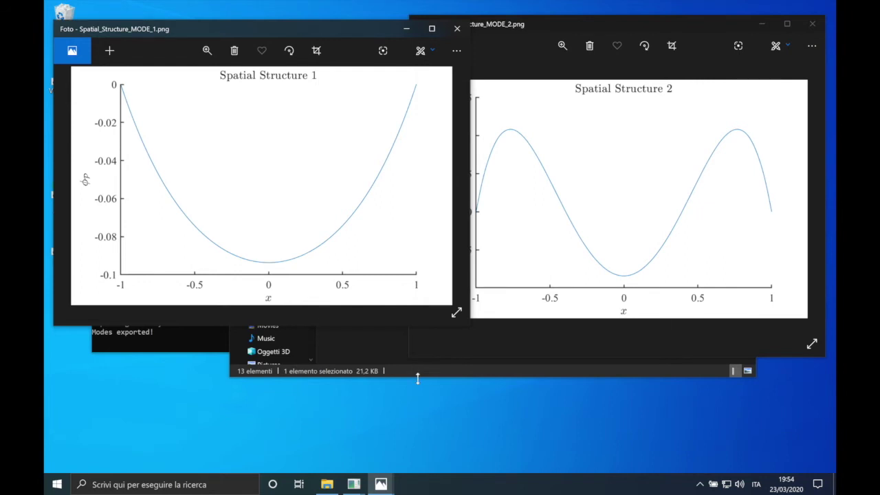
{"action": "left_click", "coordinate": [457, 30]}
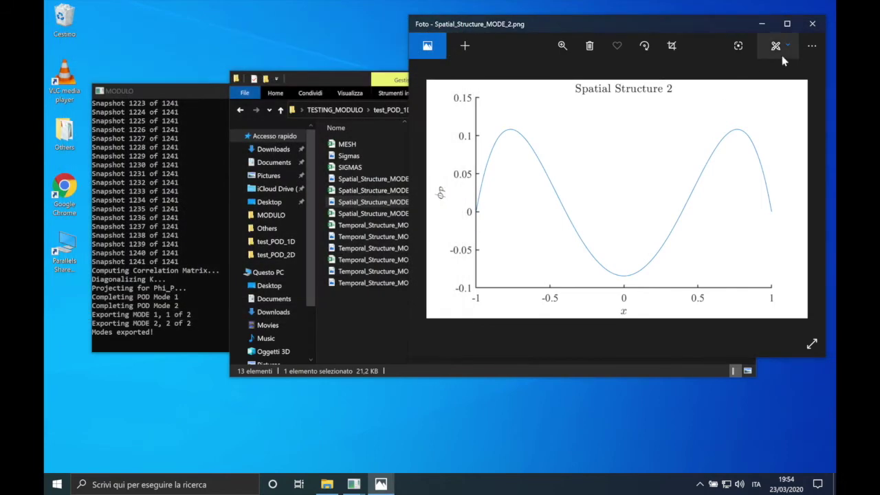
{"action": "left_click", "coordinate": [812, 23]}
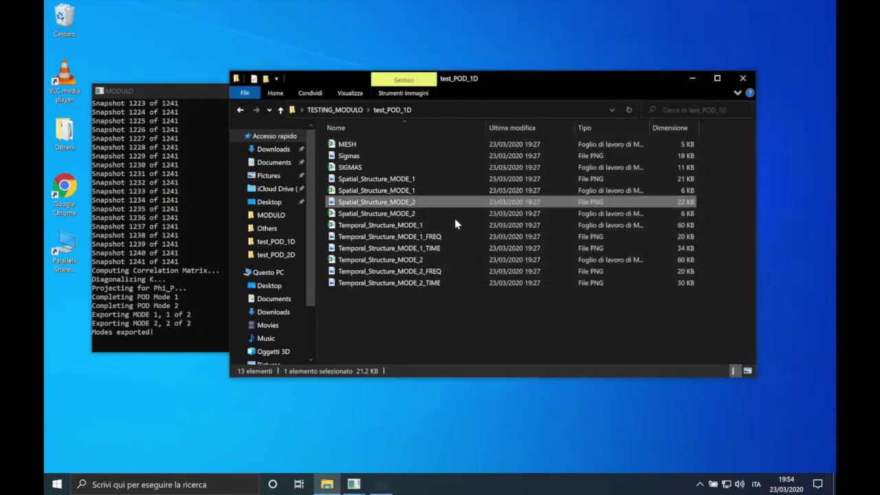
{"action": "left_click", "coordinate": [408, 225]}
Open Temporal_Structure_MODE_1 and select its Time and Psi_POD columns on Sheet1.
{"action": "double_click", "coordinate": [408, 225]}
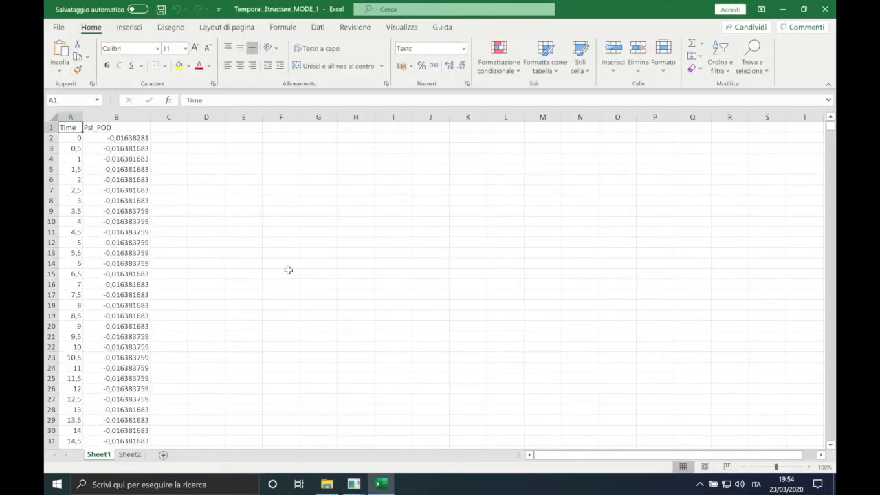
{"action": "left_click_drag", "start_coordinate": [74, 138], "coordinate": [45, 411]}
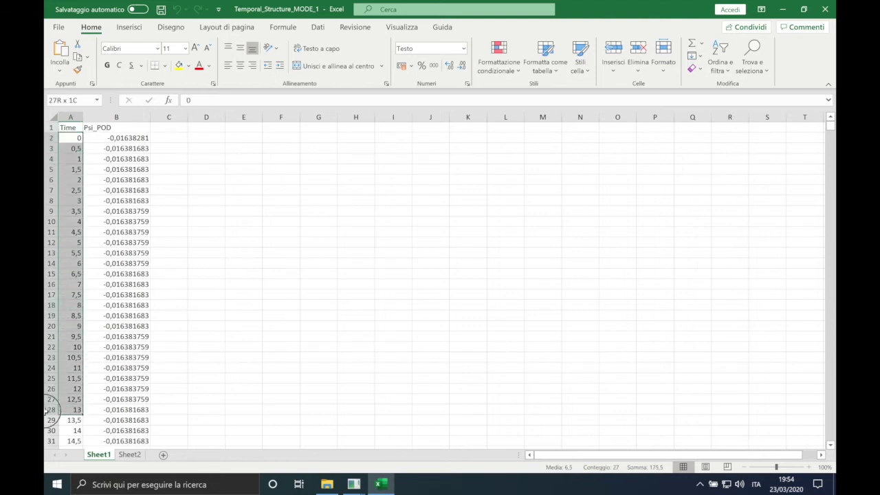
{"action": "left_click_drag", "start_coordinate": [138, 138], "coordinate": [132, 416]}
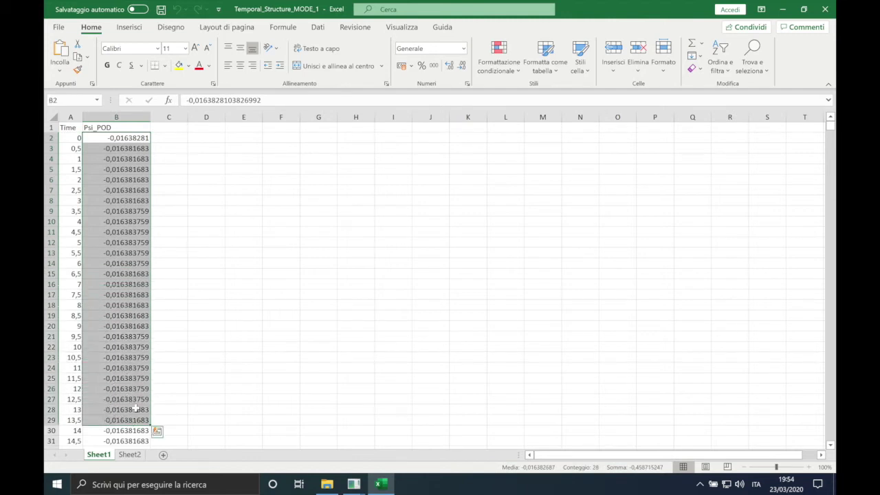
Review the Frequencies and Psi_POD_hat columns on Sheet2, then return to Sheet1.
{"action": "left_click", "coordinate": [130, 454]}
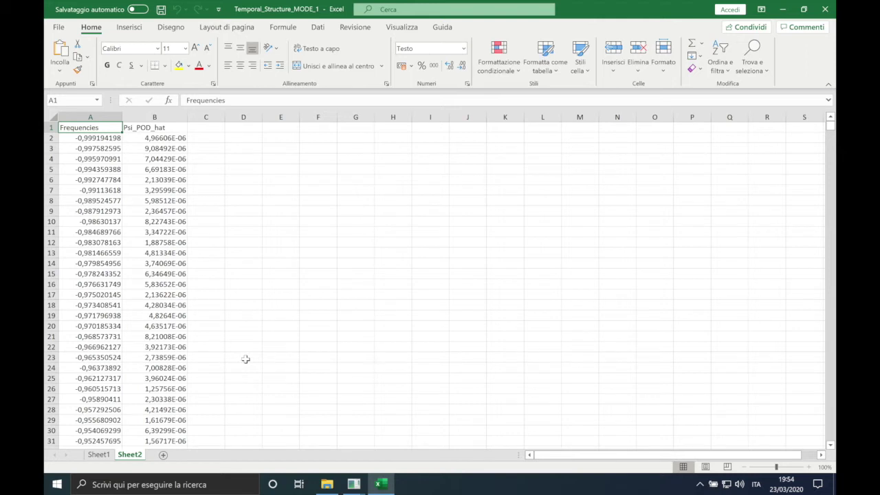
{"action": "left_click_drag", "start_coordinate": [98, 137], "coordinate": [68, 436]}
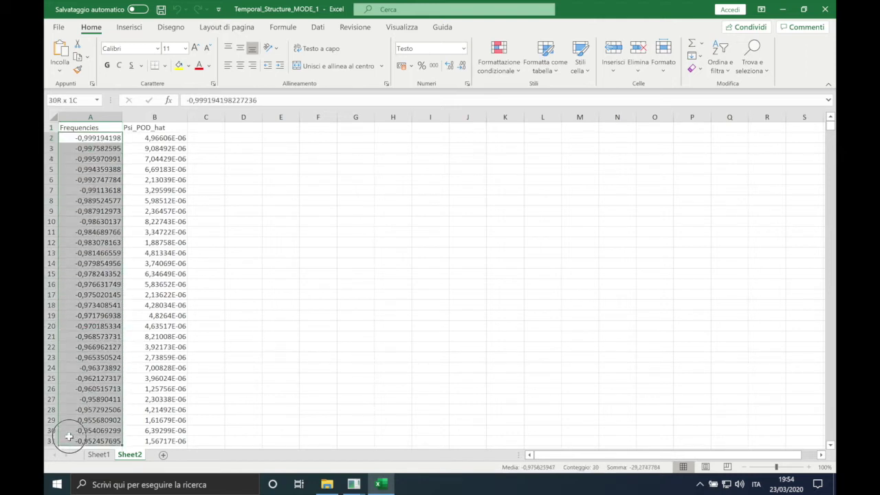
{"action": "left_click_drag", "start_coordinate": [177, 137], "coordinate": [158, 424]}
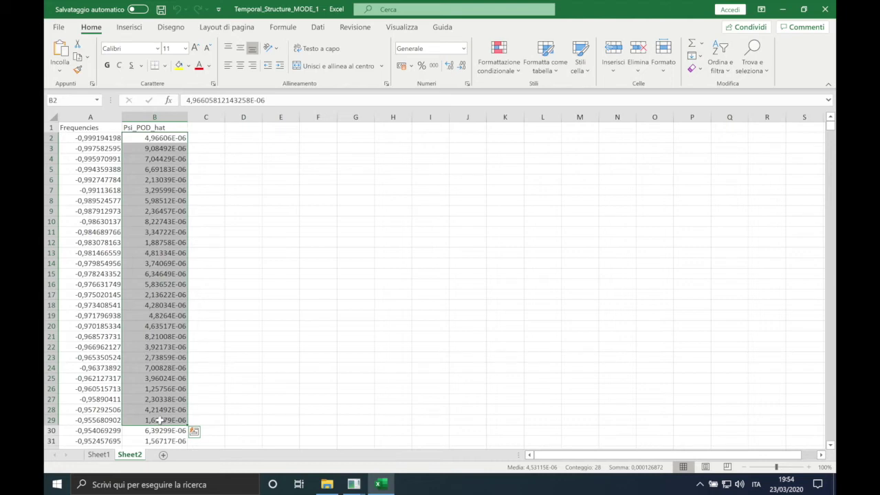
{"action": "key", "text": "ctrl+Page_Up"}
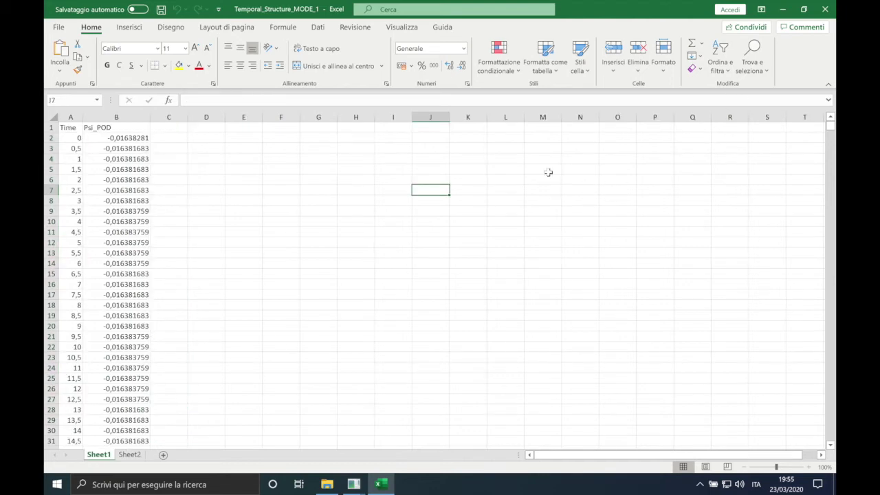
Close the mode 1 workbook and arrange the Temporal_Structure_MODE_1 TIME and FREQ plots side by side.
{"action": "left_click", "coordinate": [825, 9]}
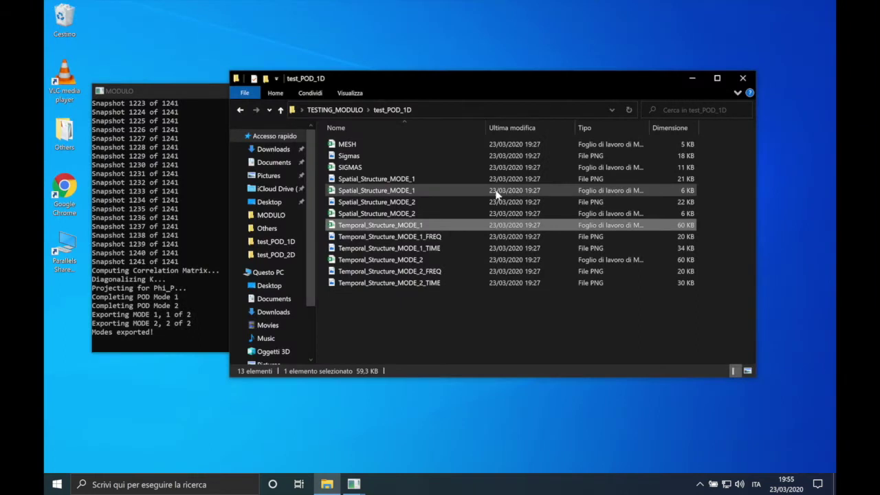
{"action": "double_click", "coordinate": [421, 248]}
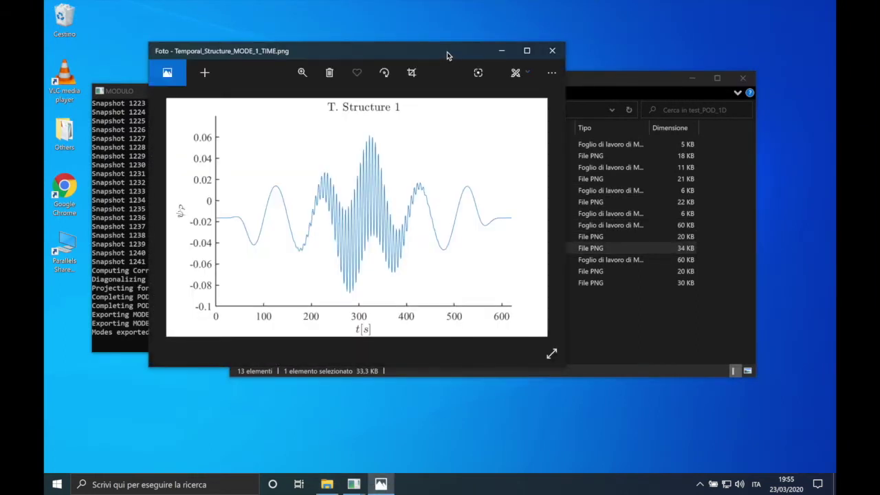
{"action": "left_click", "coordinate": [580, 260]}
{"action": "double_click", "coordinate": [448, 238]}
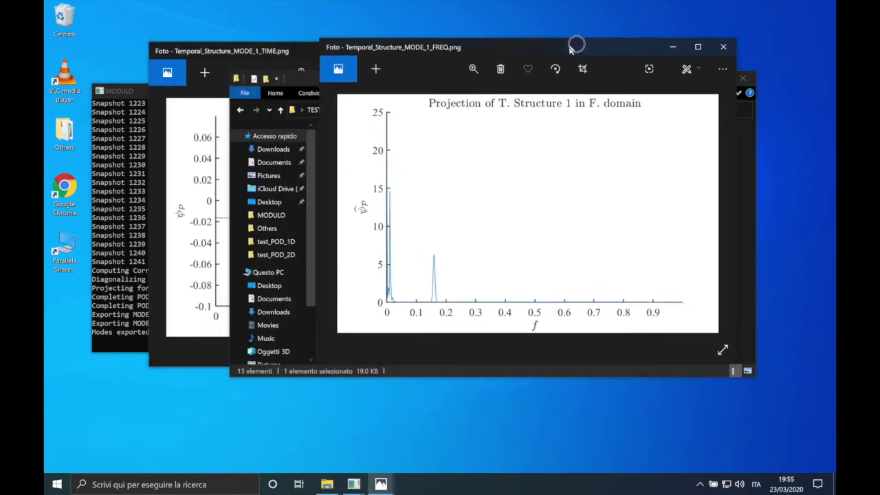
{"action": "left_click_drag", "start_coordinate": [357, 59], "coordinate": [288, 54]}
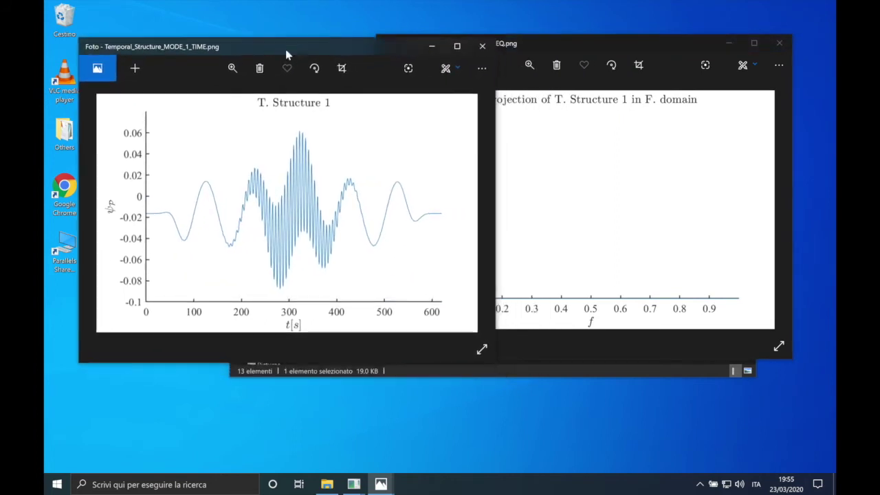
{"action": "left_click_drag", "start_coordinate": [548, 43], "coordinate": [582, 44]}
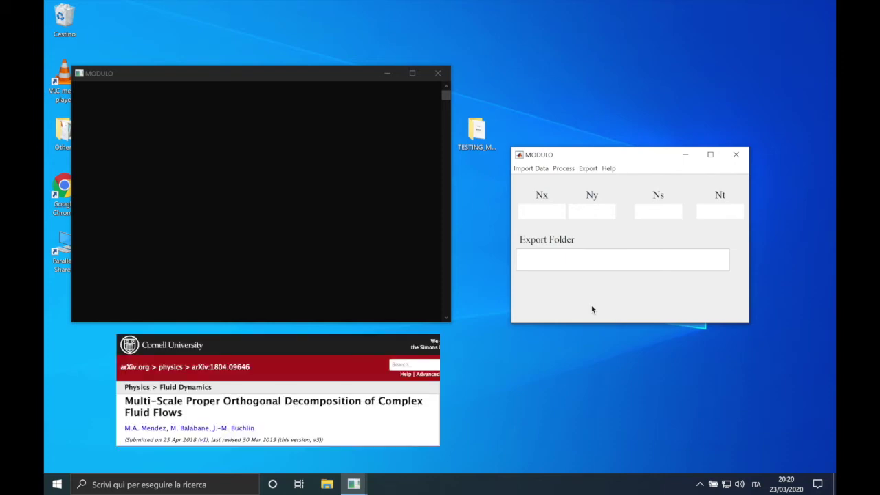
Point the Export Folder to TESTING_MODULO and append \test_POD_2D to the path.
{"action": "left_click", "coordinate": [587, 168]}
{"action": "left_click", "coordinate": [603, 210]}
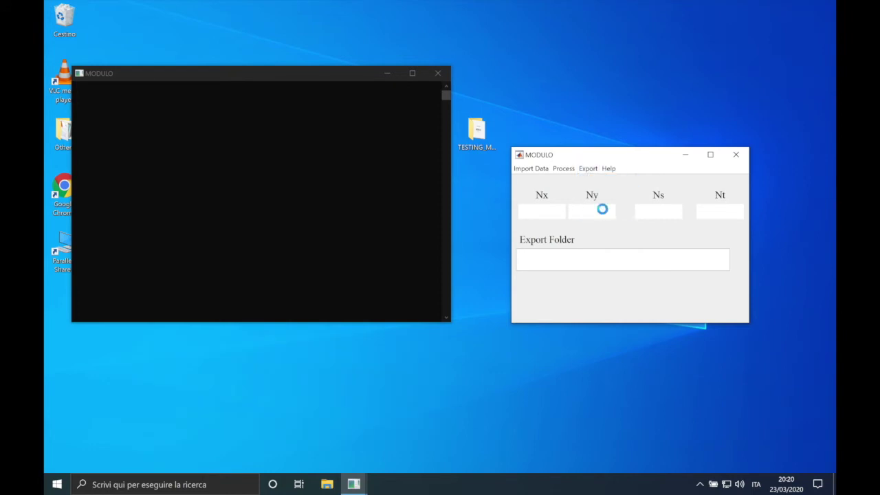
{"action": "left_click", "coordinate": [724, 394]}
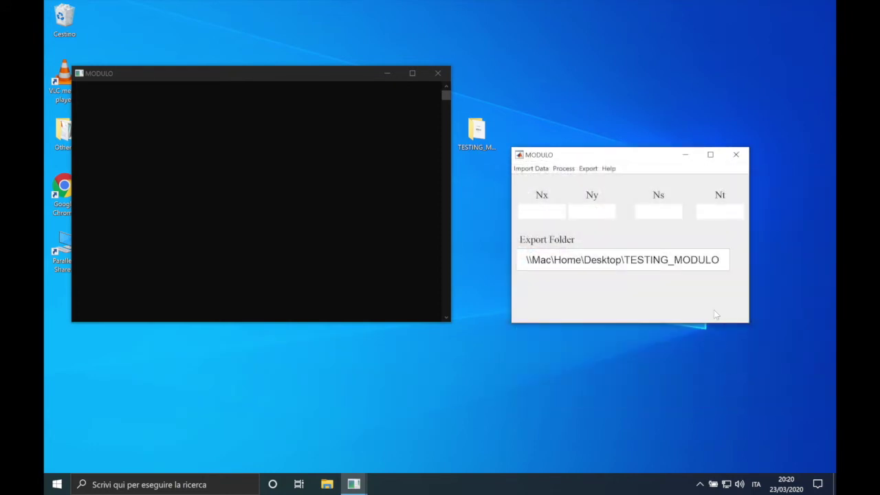
{"action": "left_click", "coordinate": [726, 259]}
{"action": "type", "text": "\\te"}
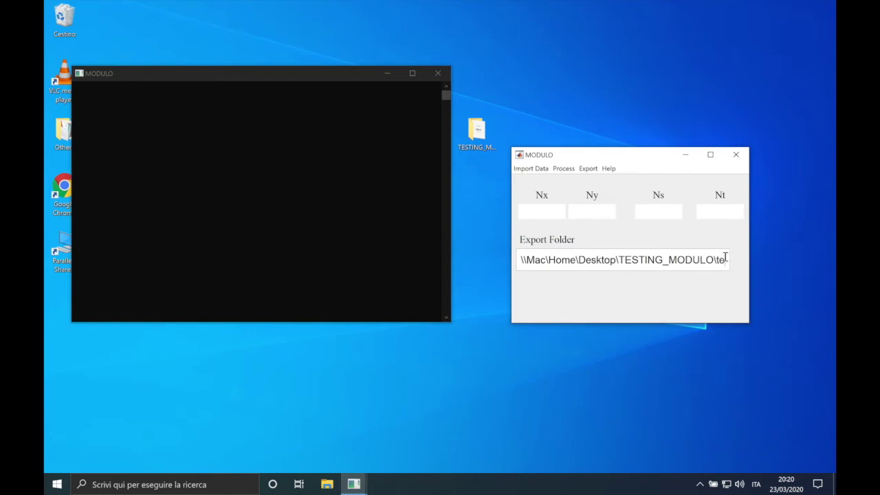
{"action": "type", "text": "st_POD_2D"}
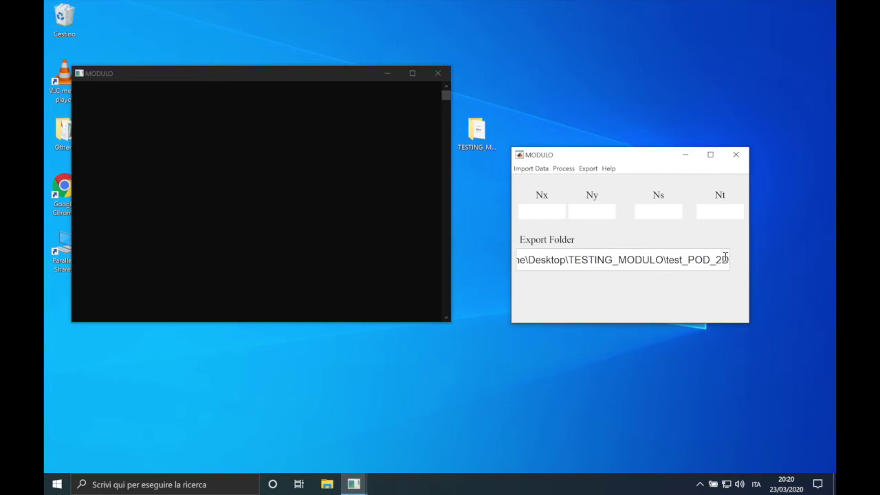
{"action": "left_click", "coordinate": [533, 169]}
Load every file in DATA\TR_PIV as 2D Vector (2 components) data with Embedded mesh.
{"action": "mouse_move", "coordinate": [540, 194]}
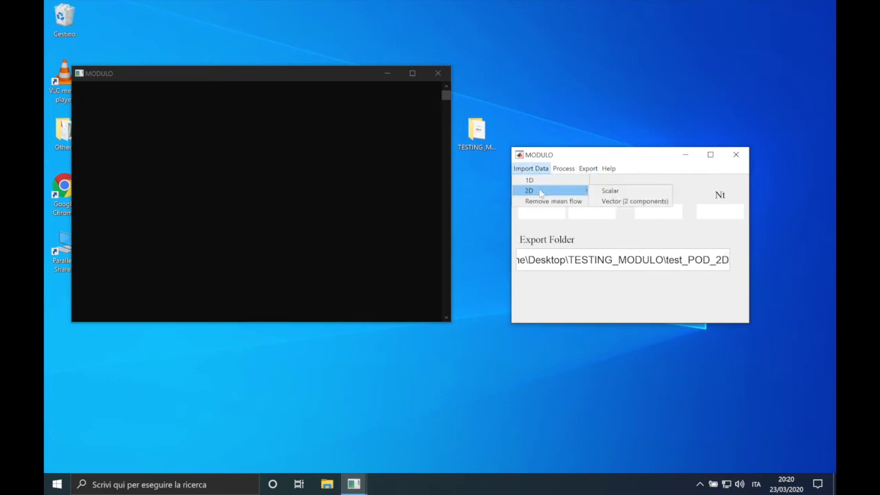
{"action": "left_click", "coordinate": [614, 201]}
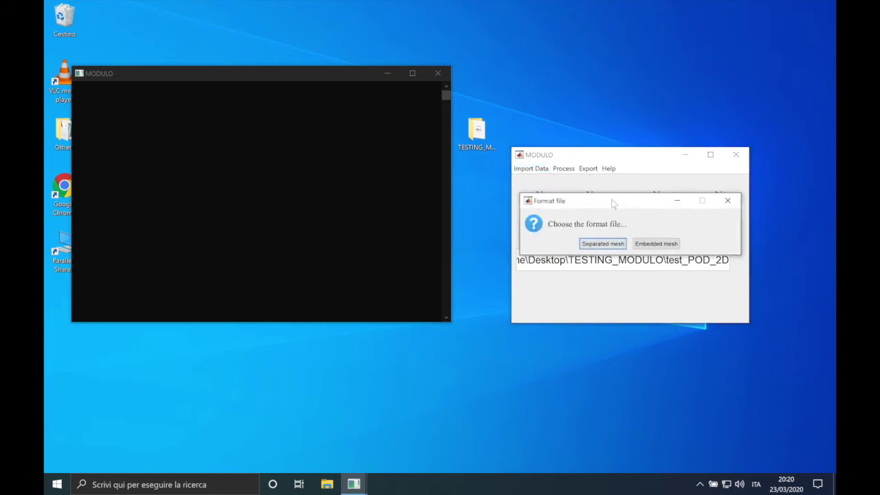
{"action": "left_click", "coordinate": [654, 245]}
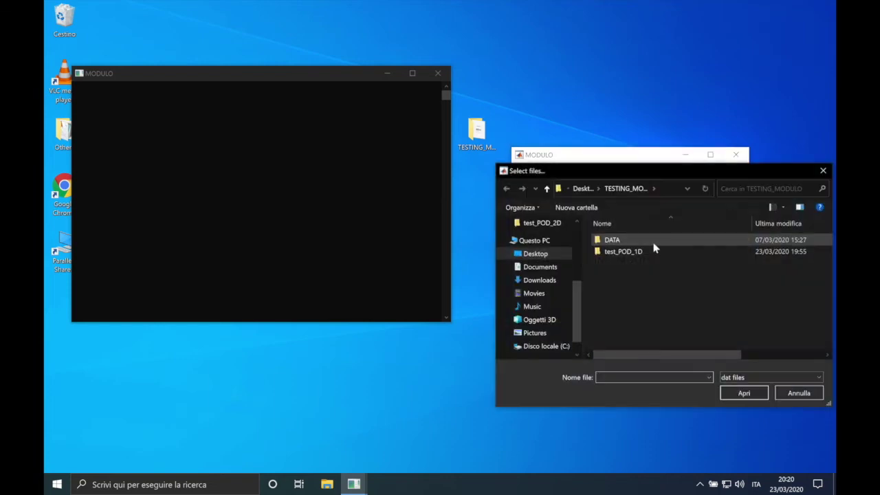
{"action": "double_click", "coordinate": [611, 241]}
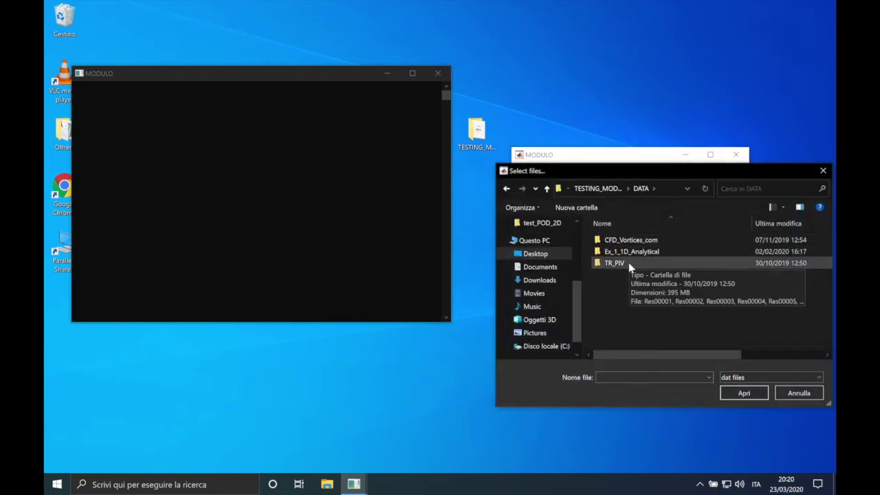
{"action": "double_click", "coordinate": [628, 264]}
{"action": "left_click", "coordinate": [646, 251]}
{"action": "key", "text": "ctrl+a"}
{"action": "left_click", "coordinate": [732, 392]}
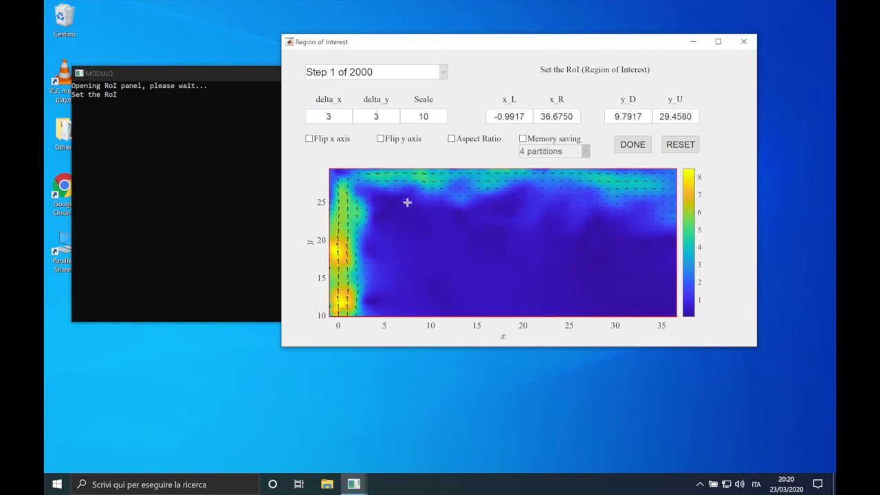
Enable Flip y axis with delta_x 2, delta_y 2 and Scale 5, then read all 2000 snapshots.
{"action": "left_click", "coordinate": [384, 140]}
{"action": "left_click_drag", "start_coordinate": [335, 115], "coordinate": [319, 115]}
{"action": "type", "text": "2"}
{"action": "key", "text": "Tab"}
{"action": "type", "text": "2"}
{"action": "key", "text": "Tab"}
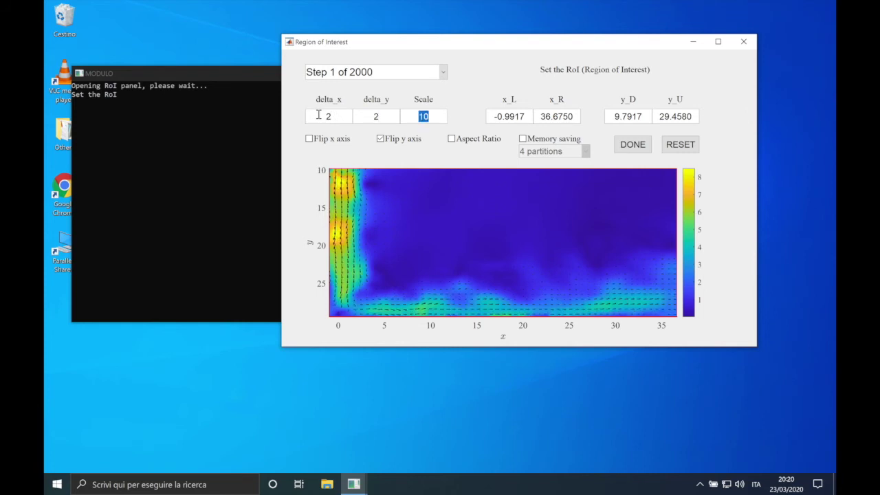
{"action": "type", "text": "5"}
{"action": "key", "text": "Tab"}
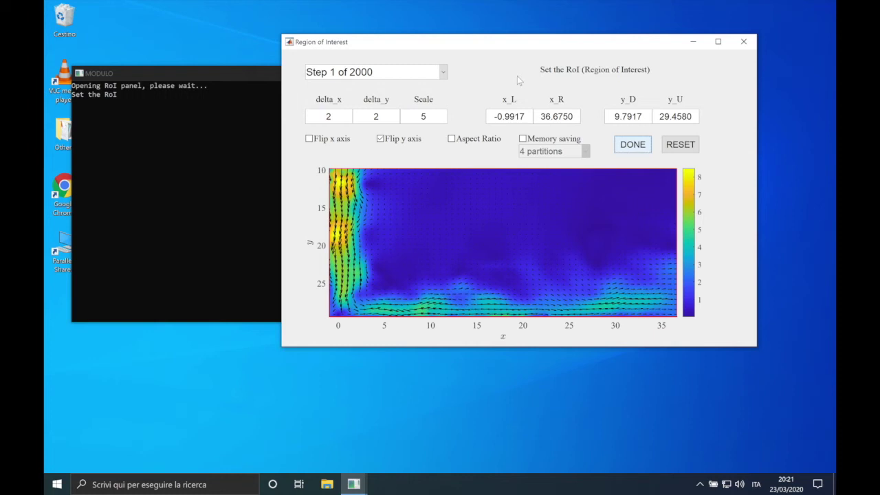
{"action": "left_click", "coordinate": [627, 146]}
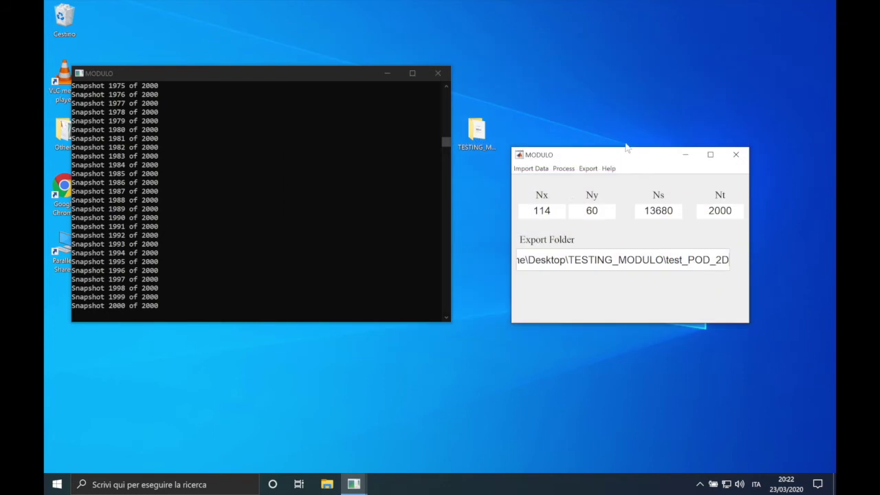
Launch POD from the Process menu and enter 2000 as the input sampling frequency.
{"action": "left_click", "coordinate": [562, 168]}
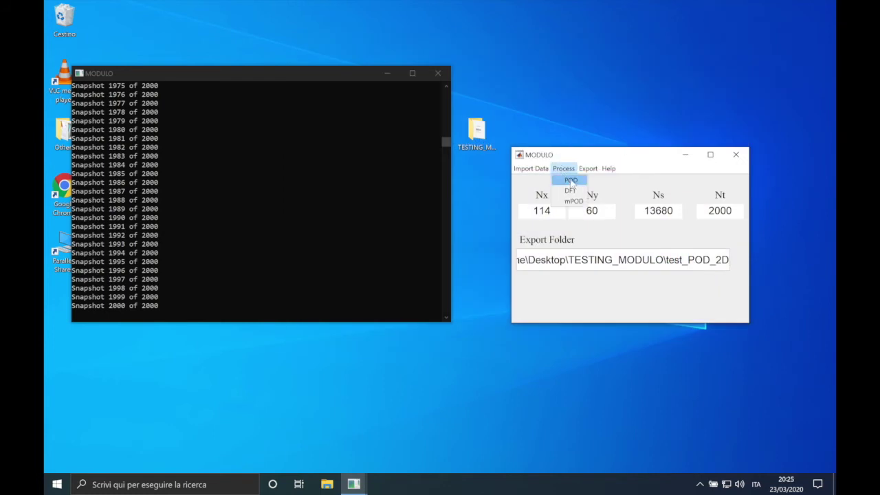
{"action": "left_click", "coordinate": [571, 181]}
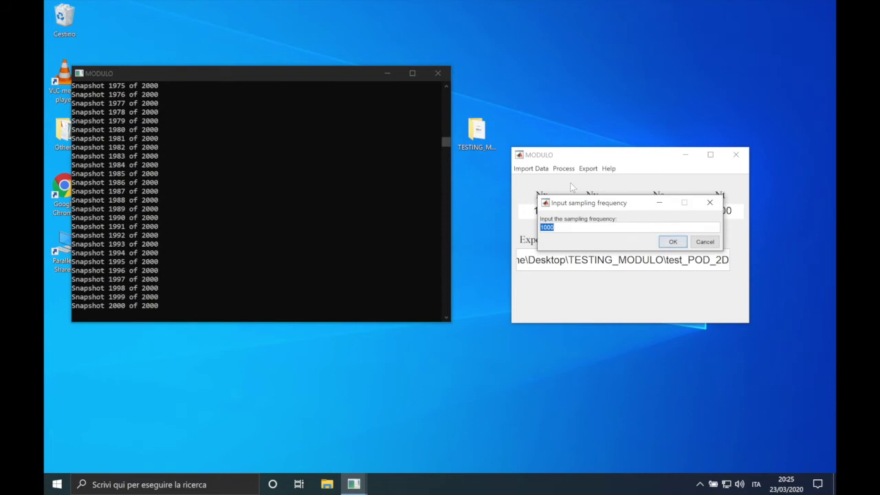
{"action": "type", "text": "2000"}
Accept the 2000 sampling frequency and run POD for modes 1 to 8 until 'Modes exported!'.
{"action": "key", "text": "Return"}
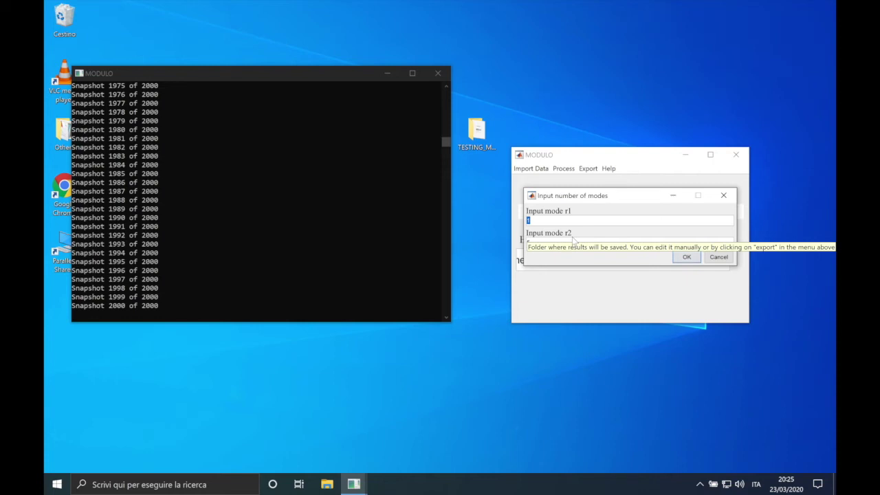
{"action": "key", "text": "Tab"}
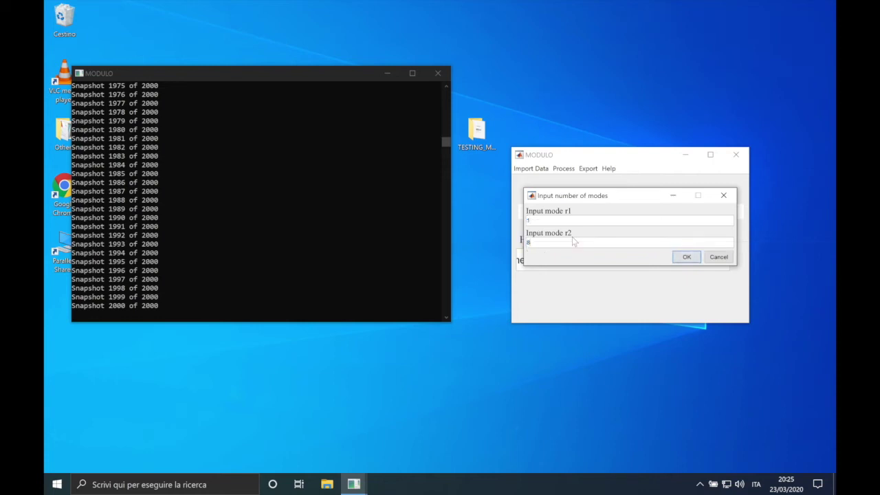
{"action": "left_click", "coordinate": [677, 260]}
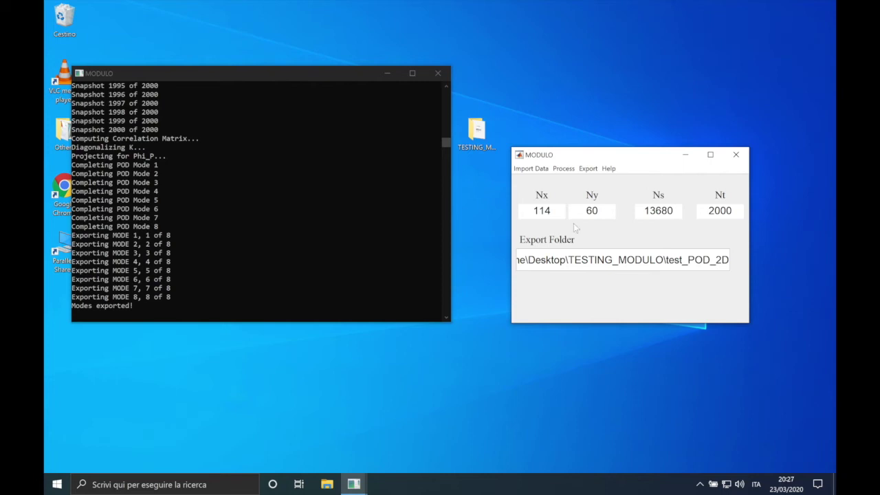
Open MESH from TESTING_MODULO\test_POD_2D, check the x and Sheet2 y coordinates, then close Excel.
{"action": "double_click", "coordinate": [478, 128]}
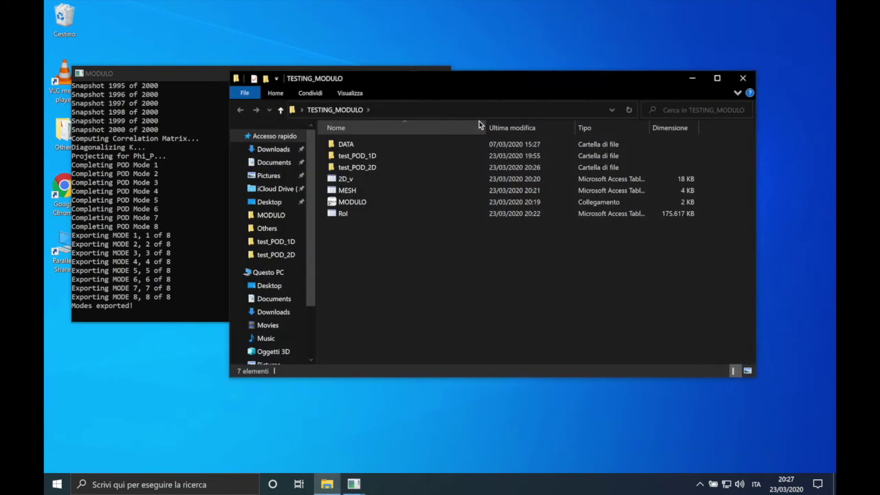
{"action": "double_click", "coordinate": [357, 166]}
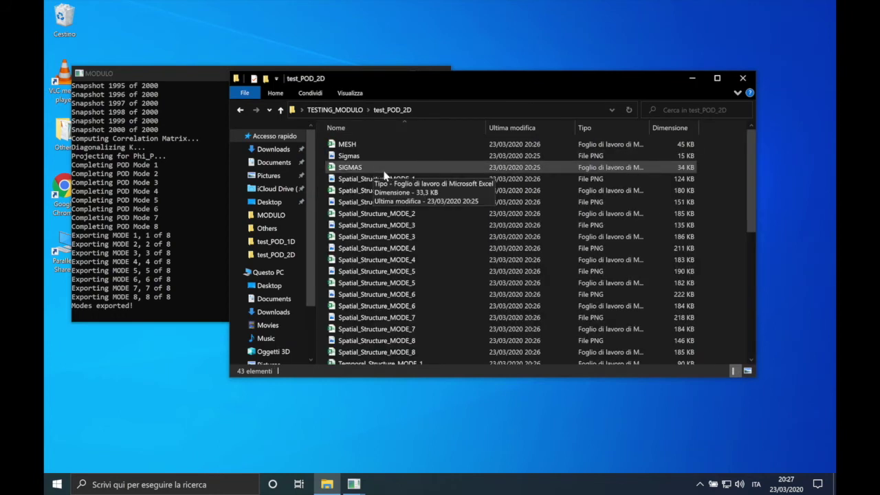
{"action": "double_click", "coordinate": [363, 144]}
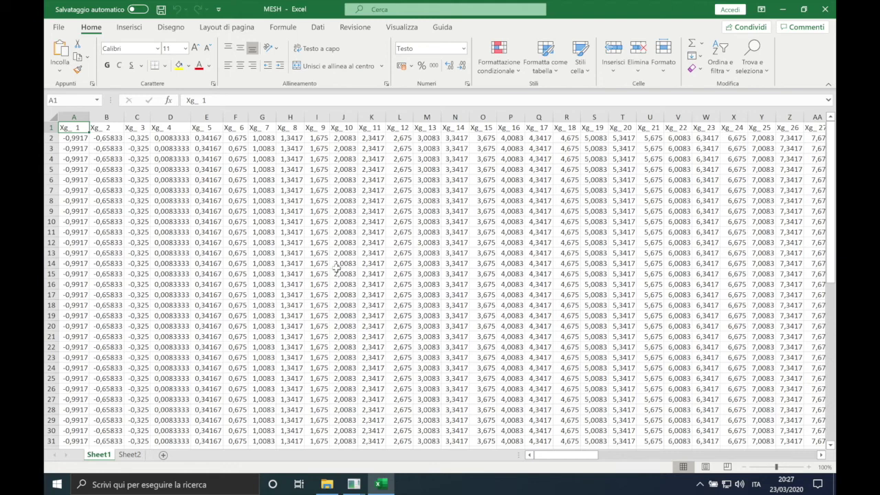
{"action": "left_click", "coordinate": [130, 454]}
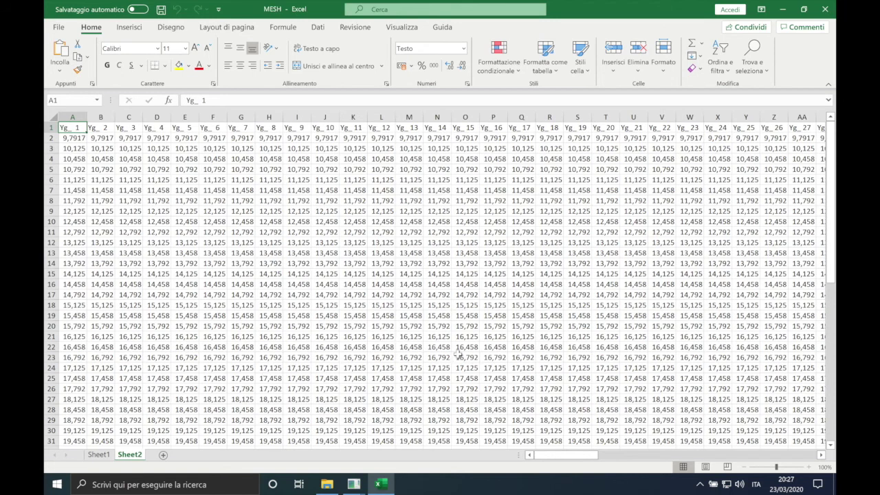
{"action": "left_click", "coordinate": [824, 9]}
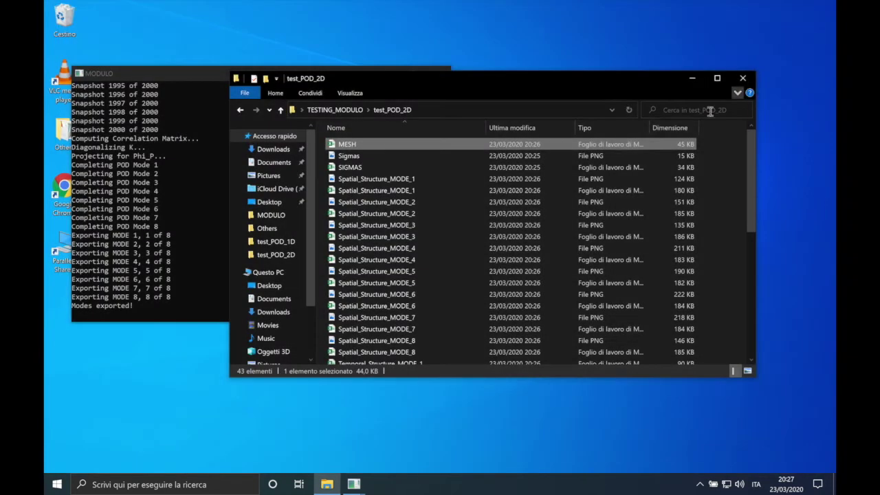
Check the SIGMAS values, which start at 1.520877582, and the Sigmas.png plot, closing each afterwards.
{"action": "double_click", "coordinate": [372, 166]}
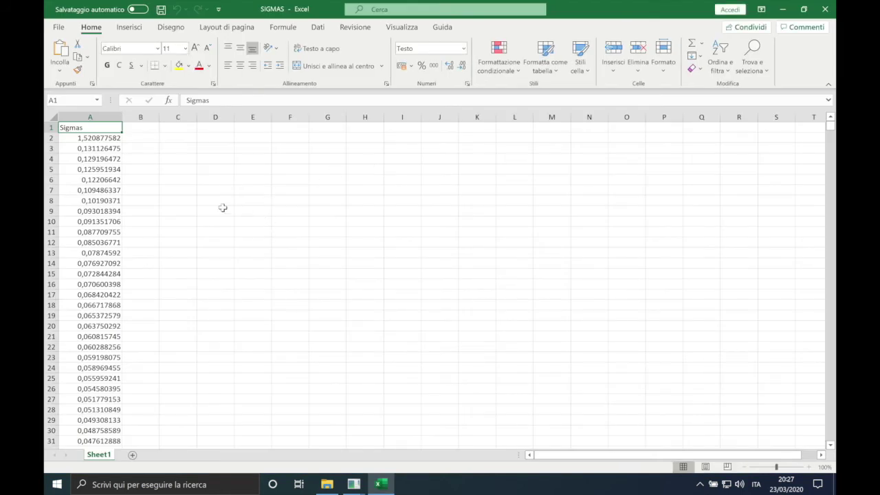
{"action": "left_click_drag", "start_coordinate": [82, 138], "coordinate": [103, 357]}
{"action": "left_click", "coordinate": [322, 338]}
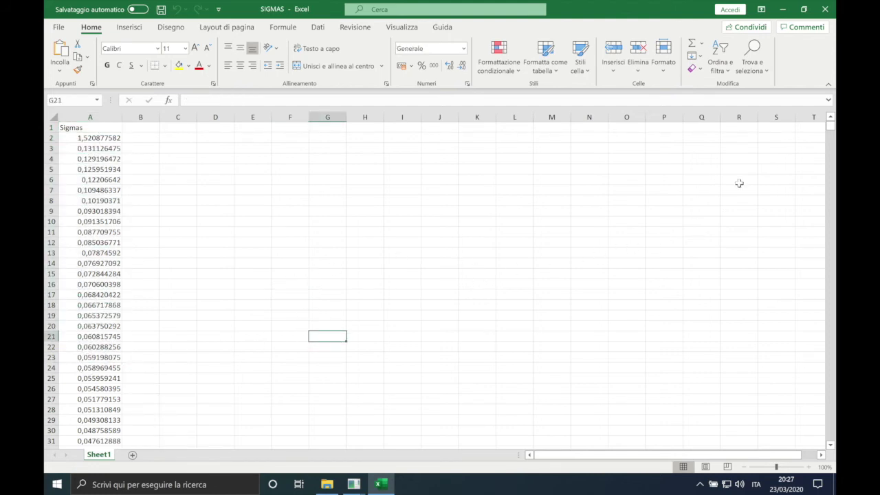
{"action": "left_click", "coordinate": [824, 9]}
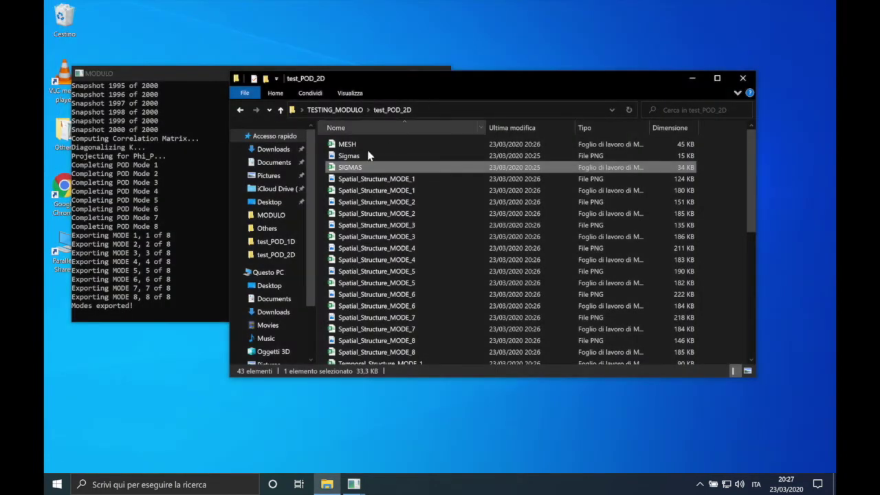
{"action": "double_click", "coordinate": [361, 156]}
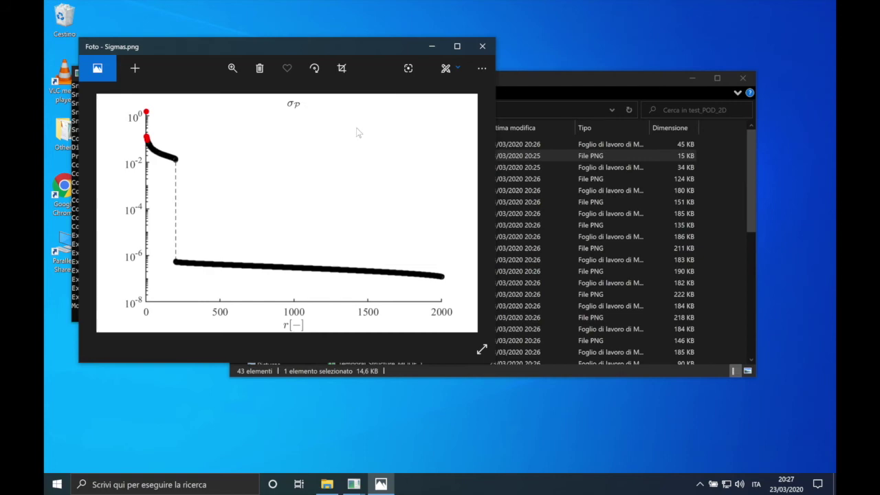
{"action": "left_click", "coordinate": [482, 47]}
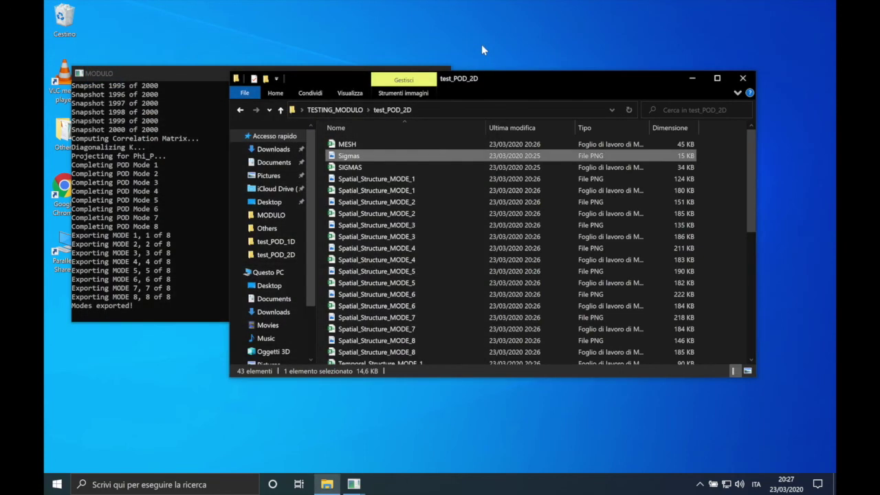
{"action": "double_click", "coordinate": [399, 192]}
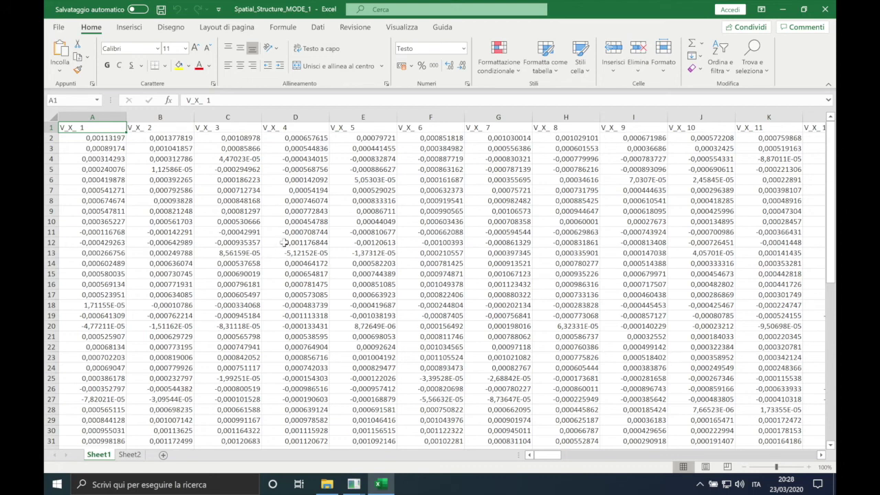
{"action": "left_click", "coordinate": [129, 454]}
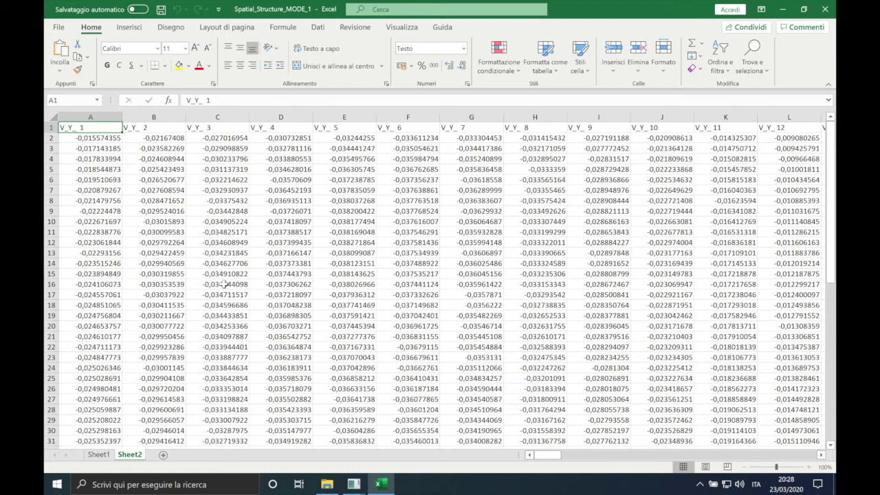
{"action": "left_click", "coordinate": [218, 211]}
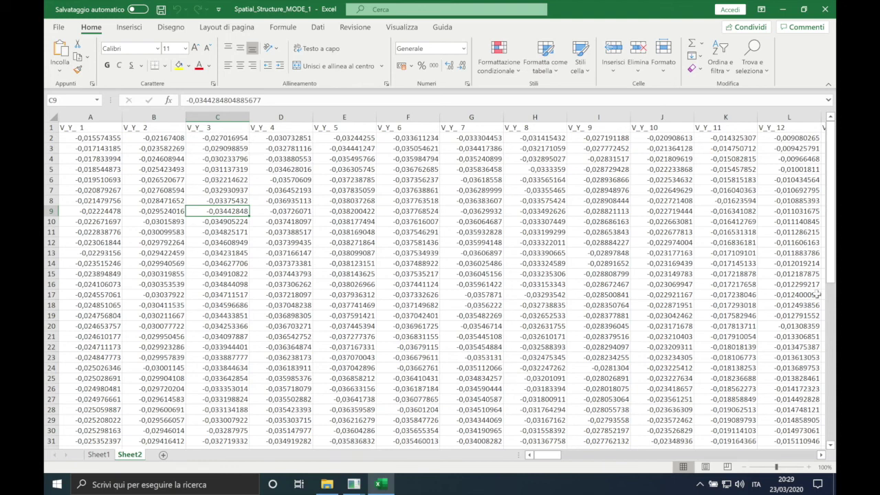
{"action": "left_click", "coordinate": [824, 9]}
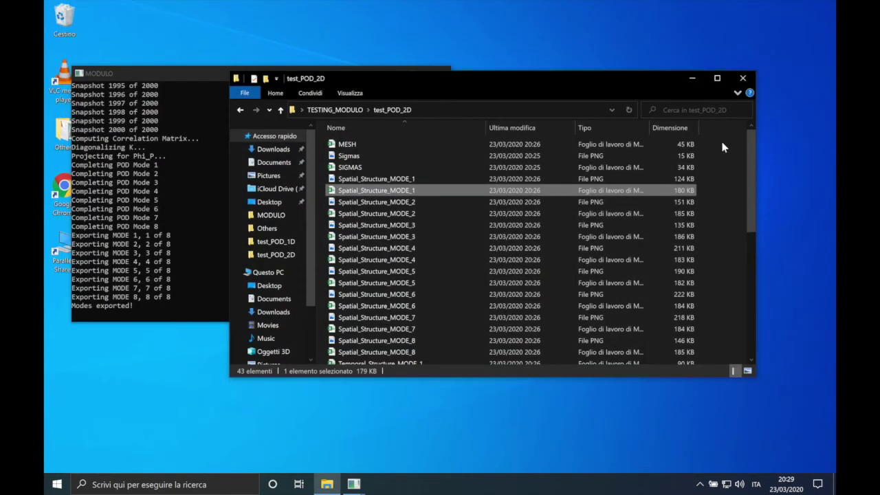
{"action": "right_click", "coordinate": [411, 323]}
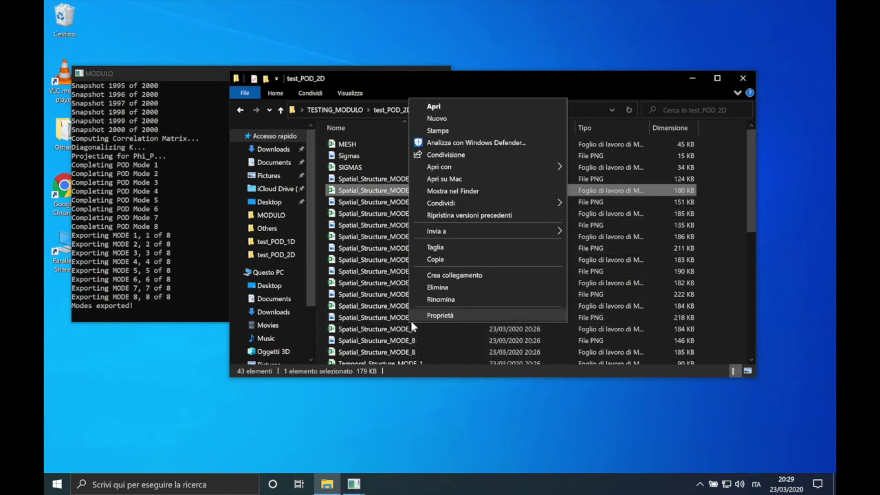
{"action": "left_click", "coordinate": [411, 323]}
{"action": "scroll", "coordinate": [409, 309], "scroll_direction": "down", "scroll_amount": 8}
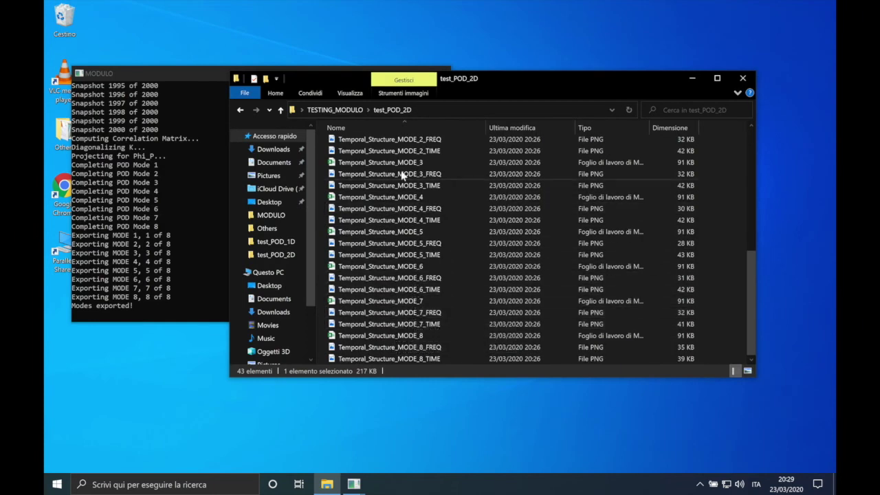
{"action": "scroll", "coordinate": [398, 182], "scroll_direction": "up", "scroll_amount": 3}
{"action": "double_click", "coordinate": [388, 187]}
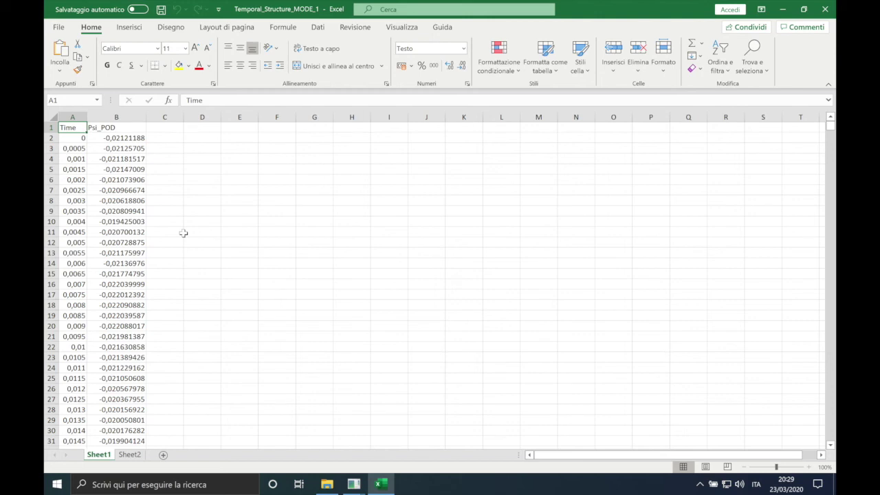
{"action": "left_click_drag", "start_coordinate": [78, 141], "coordinate": [79, 378]}
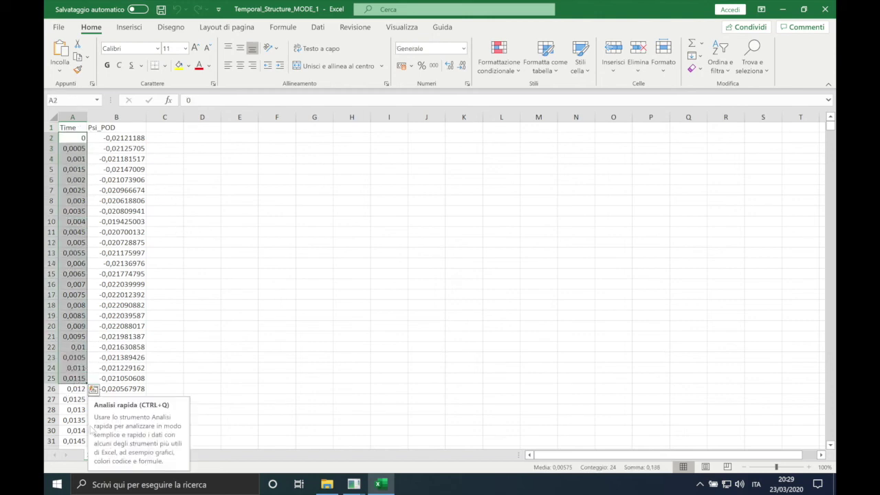
{"action": "left_click", "coordinate": [212, 420]}
{"action": "left_click", "coordinate": [130, 454]}
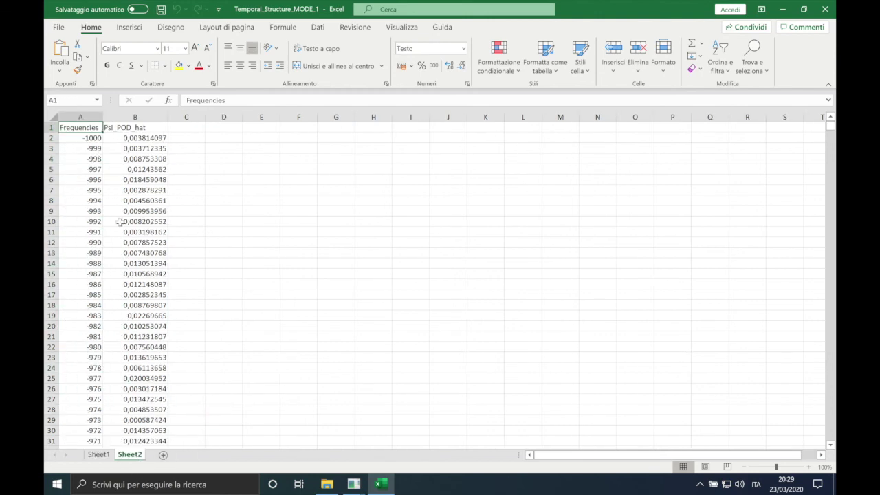
{"action": "left_click_drag", "start_coordinate": [92, 140], "coordinate": [96, 317]}
{"action": "left_click", "coordinate": [223, 351]}
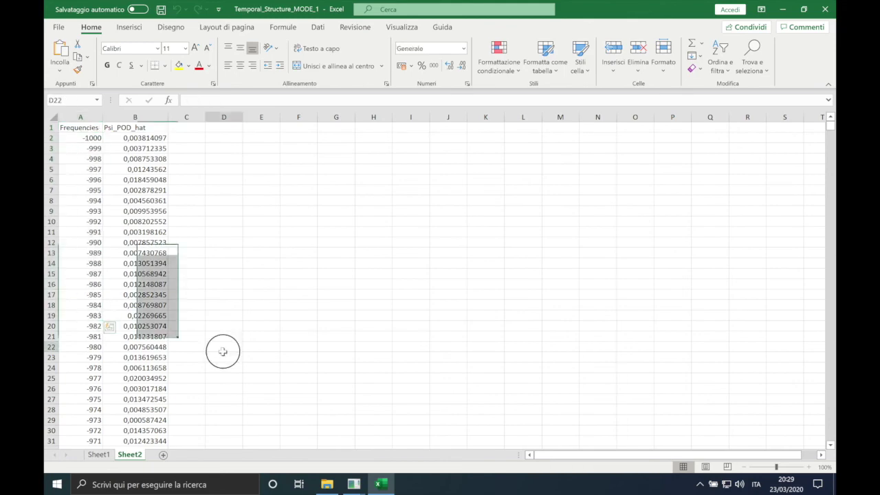
{"action": "left_click", "coordinate": [825, 9]}
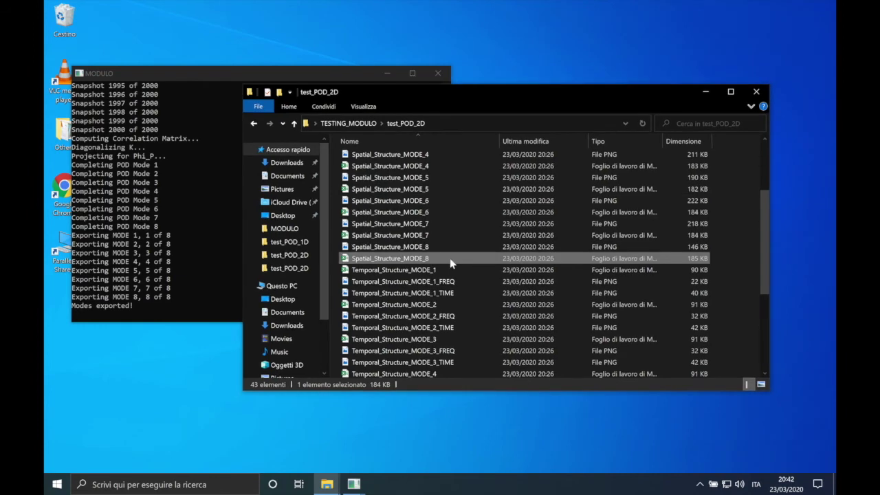
{"action": "scroll", "coordinate": [449, 258], "scroll_direction": "up", "scroll_amount": 3}
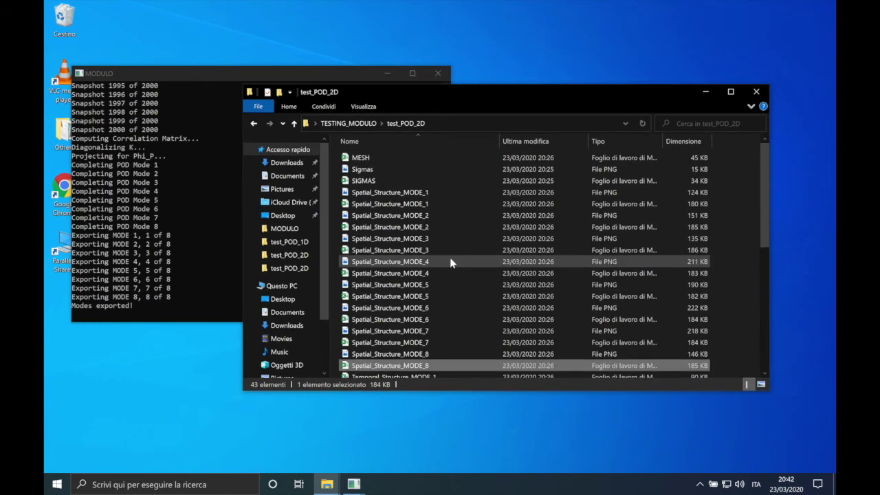
{"action": "double_click", "coordinate": [443, 263]}
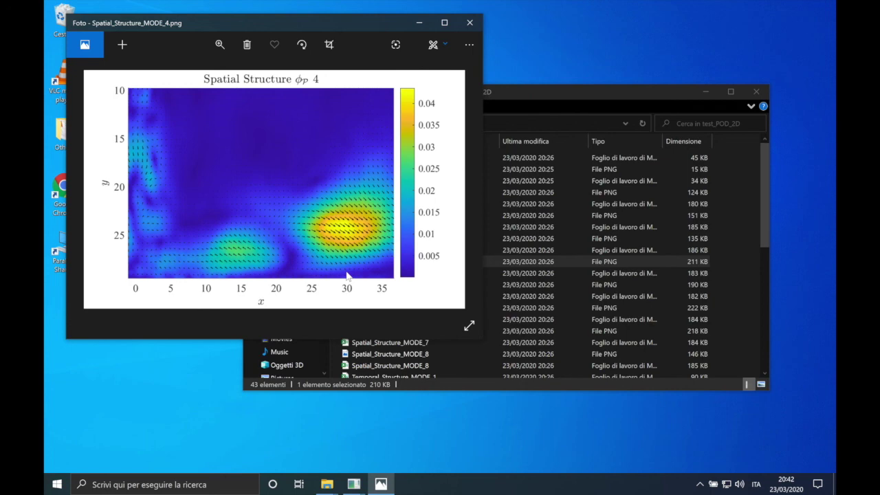
{"action": "left_click", "coordinate": [534, 307]}
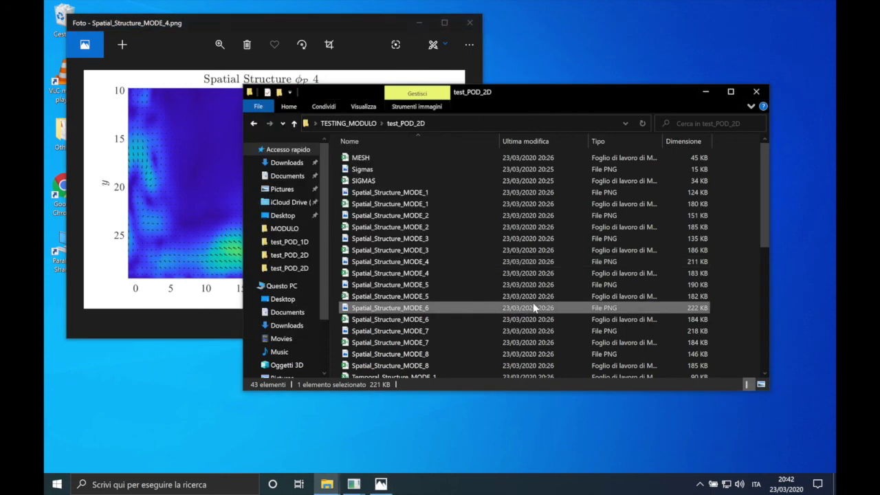
{"action": "scroll", "coordinate": [460, 313], "scroll_direction": "down", "scroll_amount": 3}
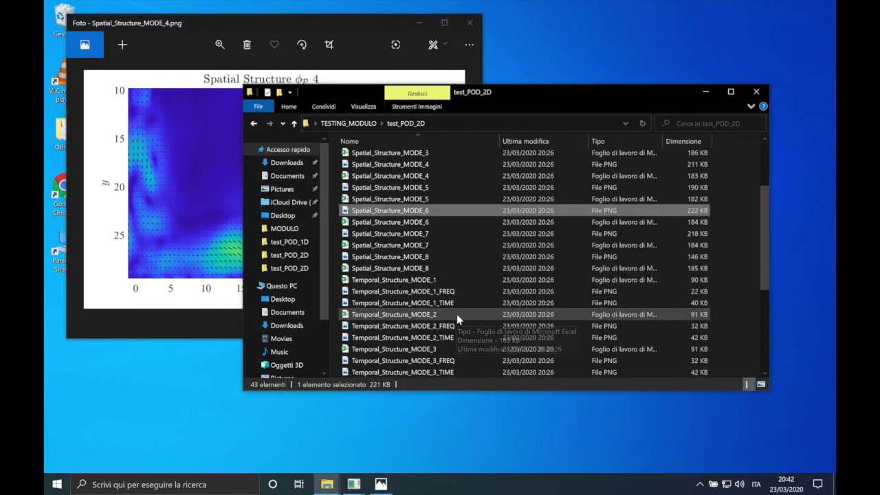
{"action": "scroll", "coordinate": [456, 313], "scroll_direction": "down", "scroll_amount": 2}
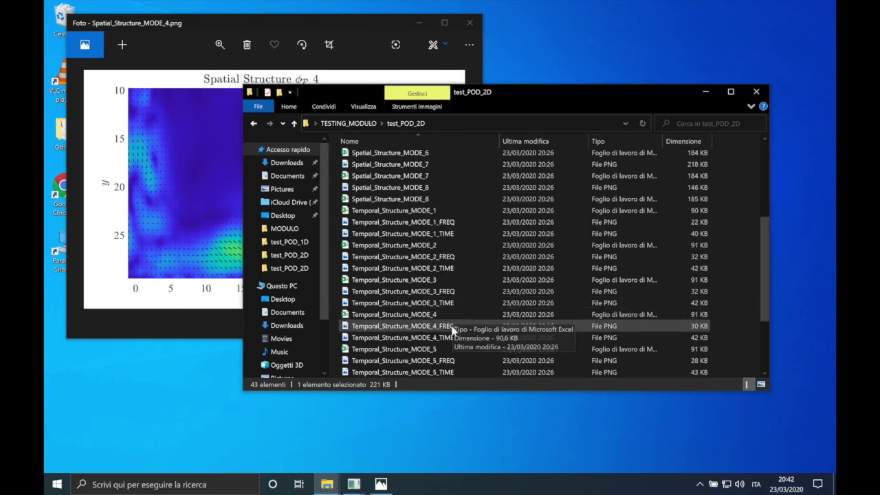
{"action": "double_click", "coordinate": [447, 326]}
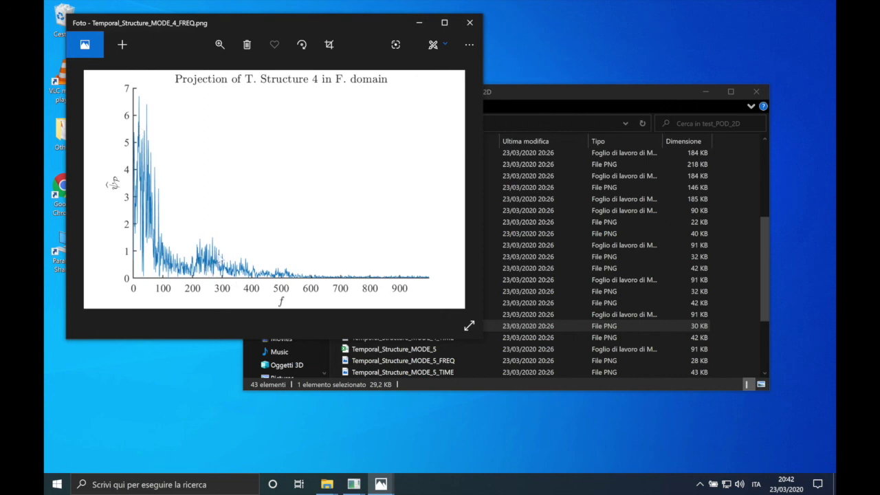
{"action": "left_click_drag", "start_coordinate": [284, 31], "coordinate": [499, 122]}
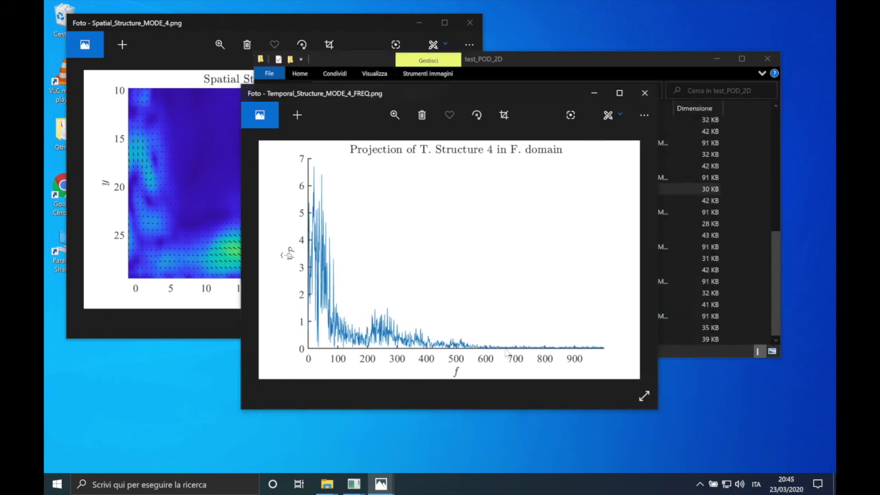
{"action": "left_click", "coordinate": [645, 96]}
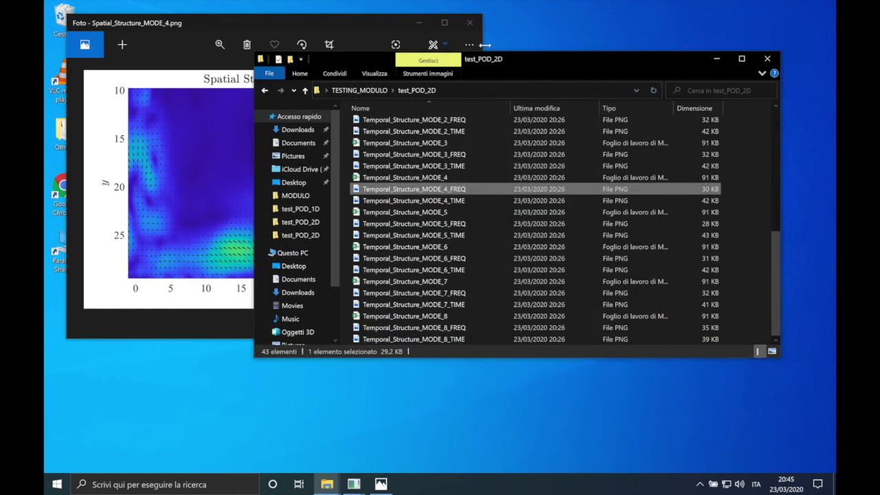
{"action": "left_click", "coordinate": [470, 23]}
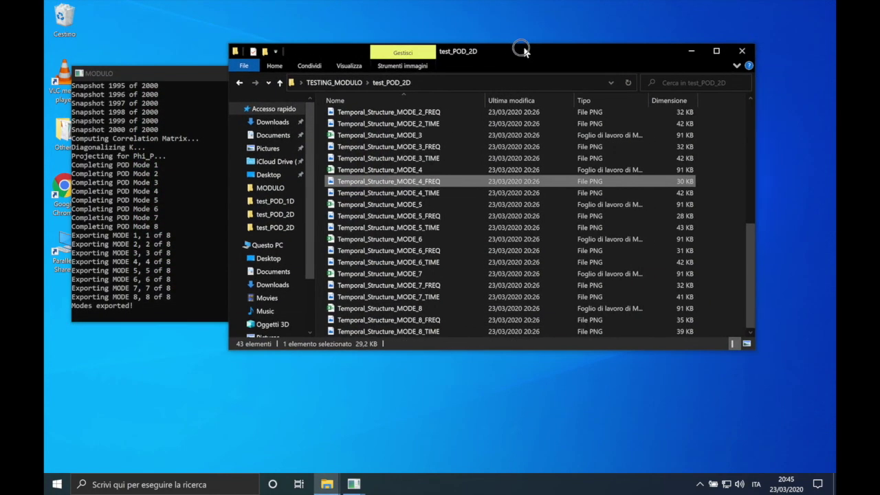